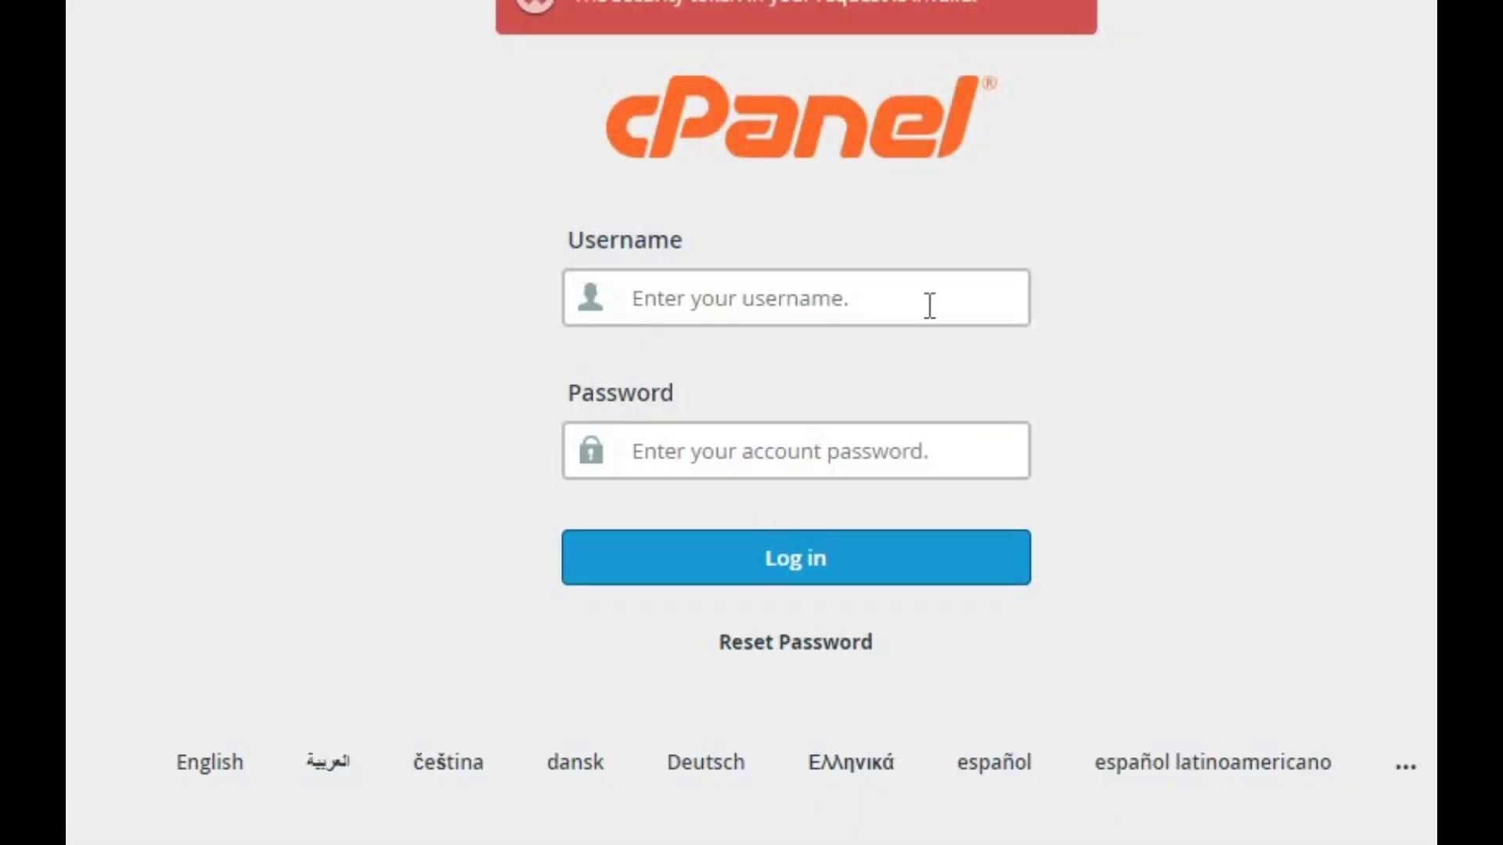
- Sign in to cPanel with the browser's saved login credentials
{"action": "left_click", "coordinate": [929, 305]}
{"action": "left_click", "coordinate": [857, 379]}
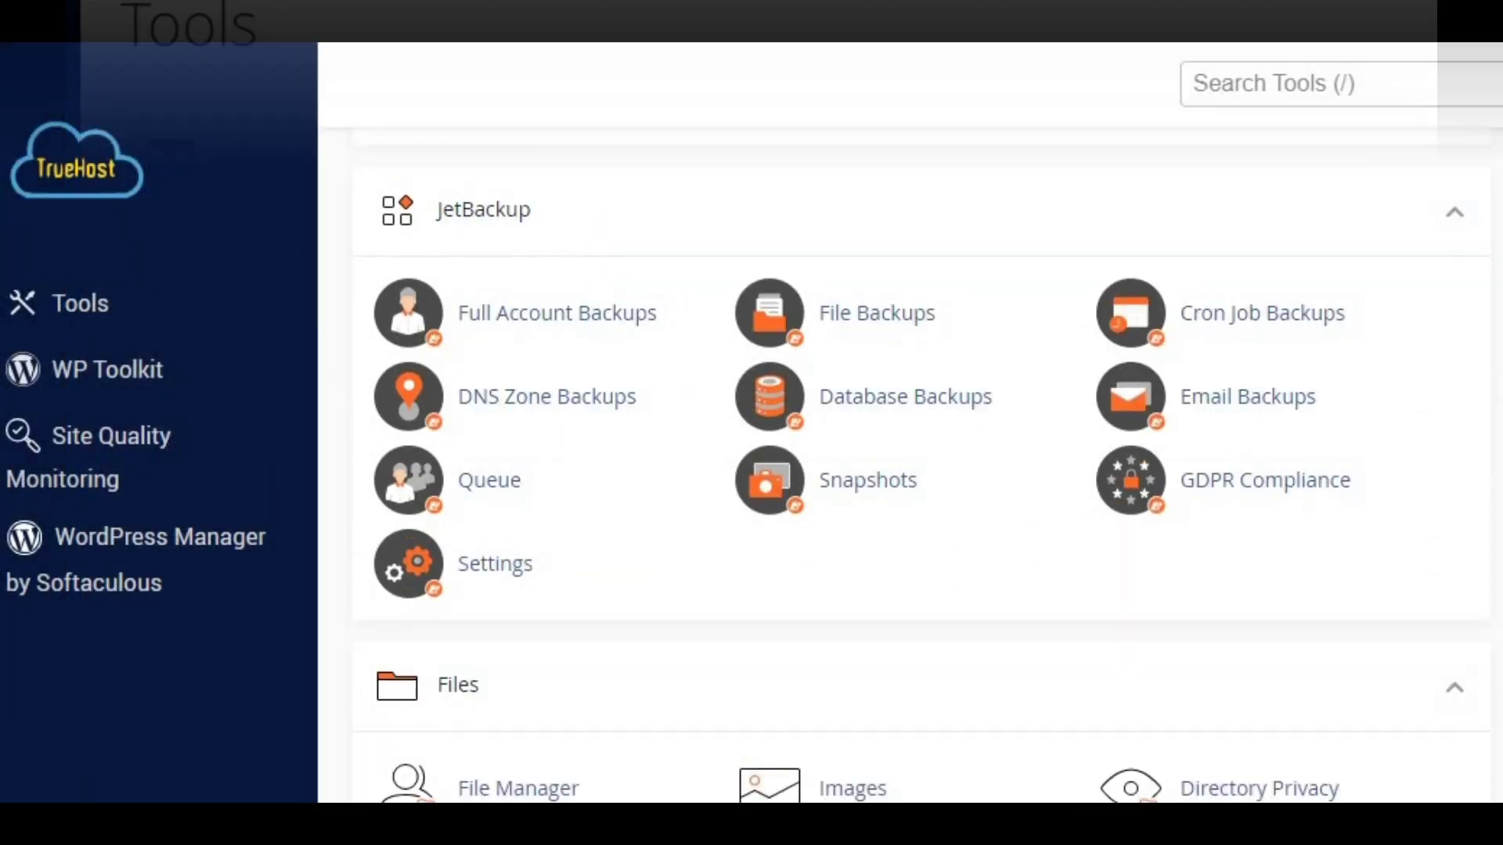
- Open File Manager and turn on Show Hidden Files in its settings
{"action": "scroll", "coordinate": [520, 318], "scroll_direction": "down", "scroll_amount": 5}
{"action": "left_click", "coordinate": [520, 313]}
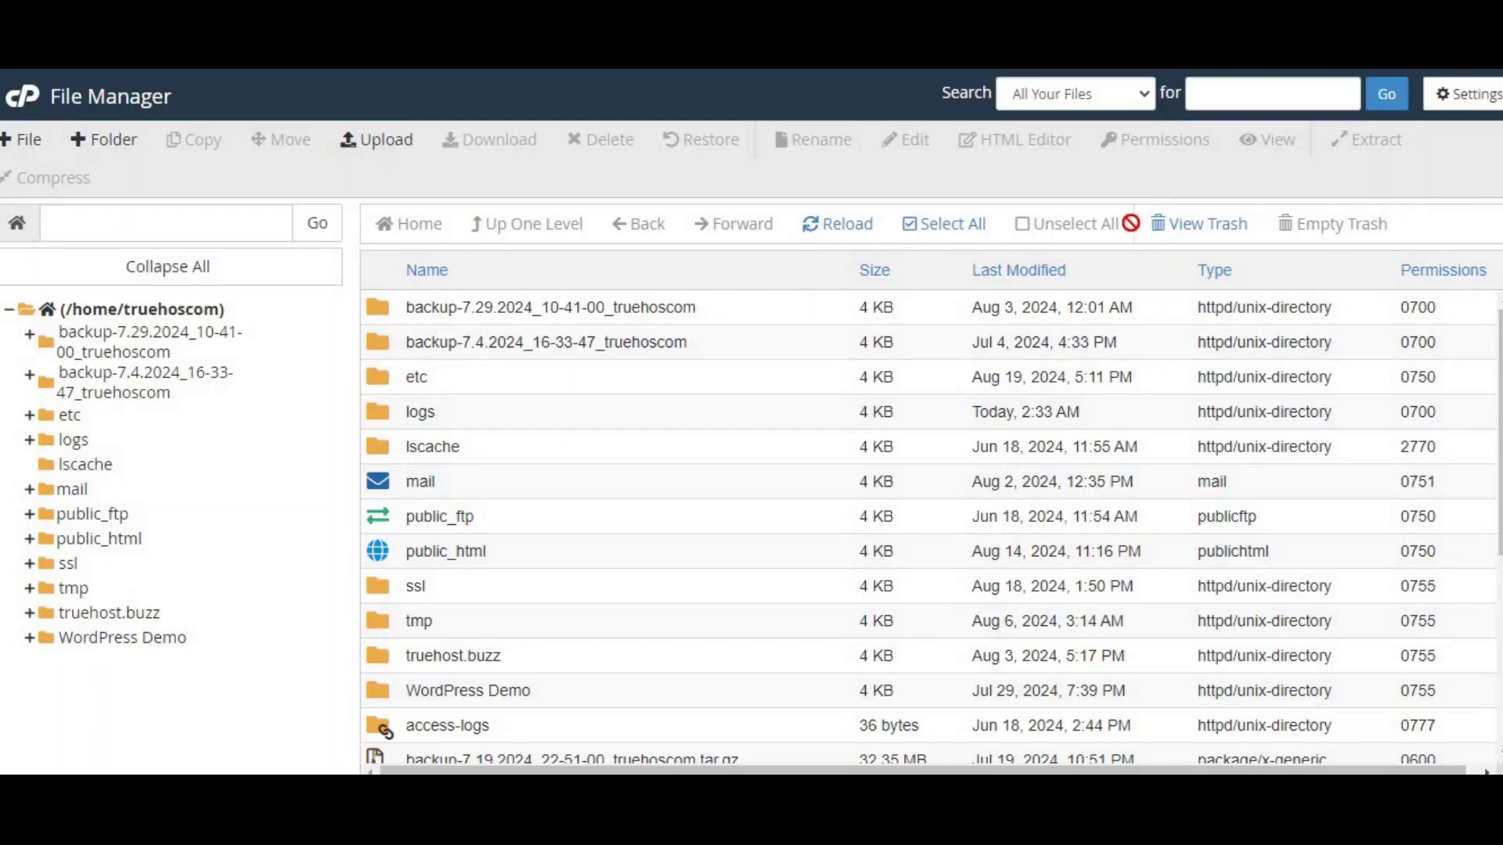
{"action": "left_click", "coordinate": [1459, 103]}
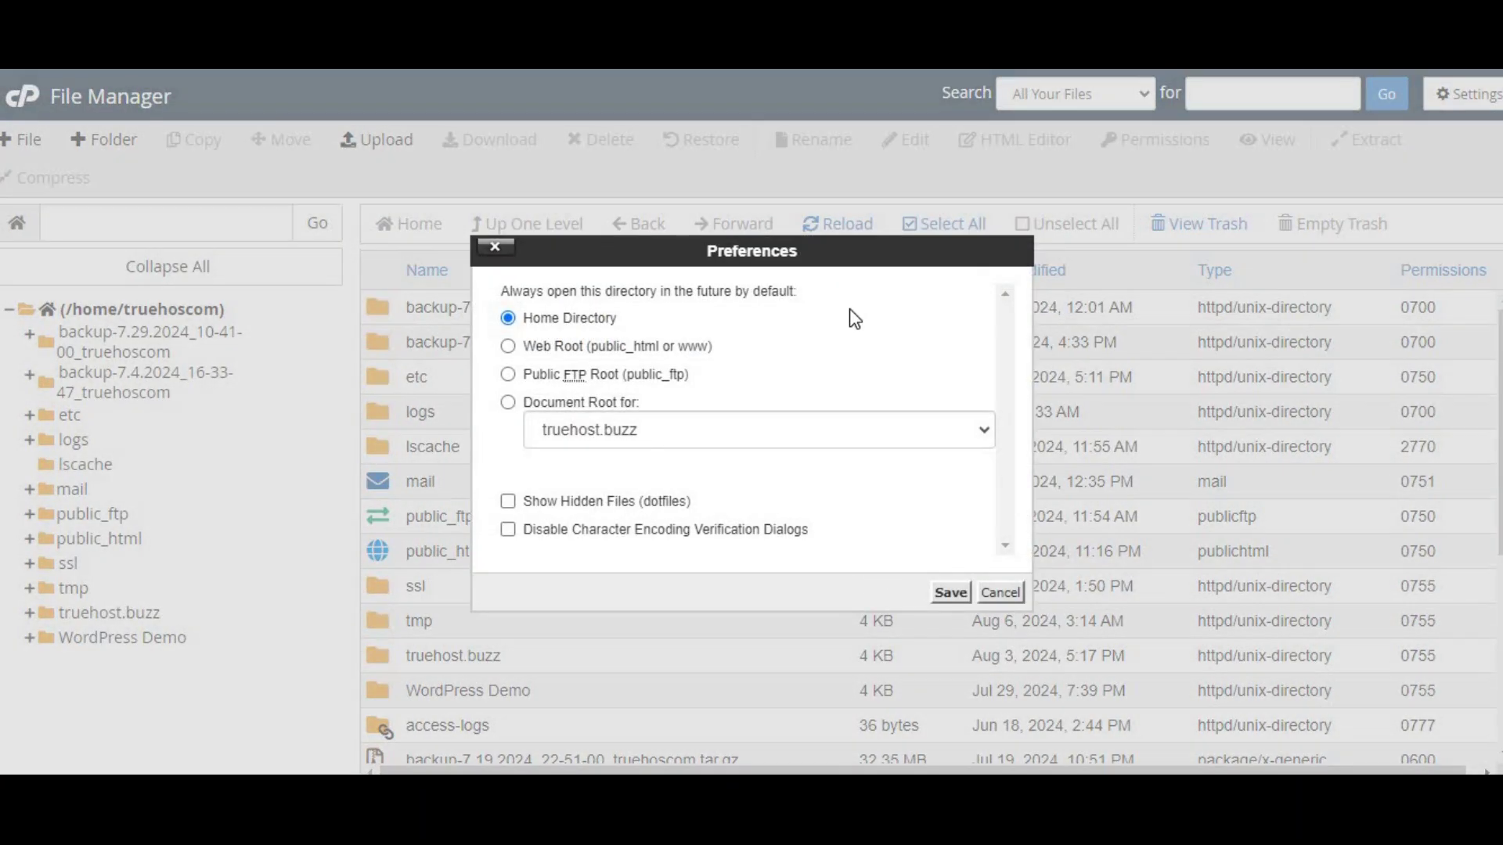
{"action": "left_click", "coordinate": [508, 501]}
{"action": "left_click", "coordinate": [950, 592]}
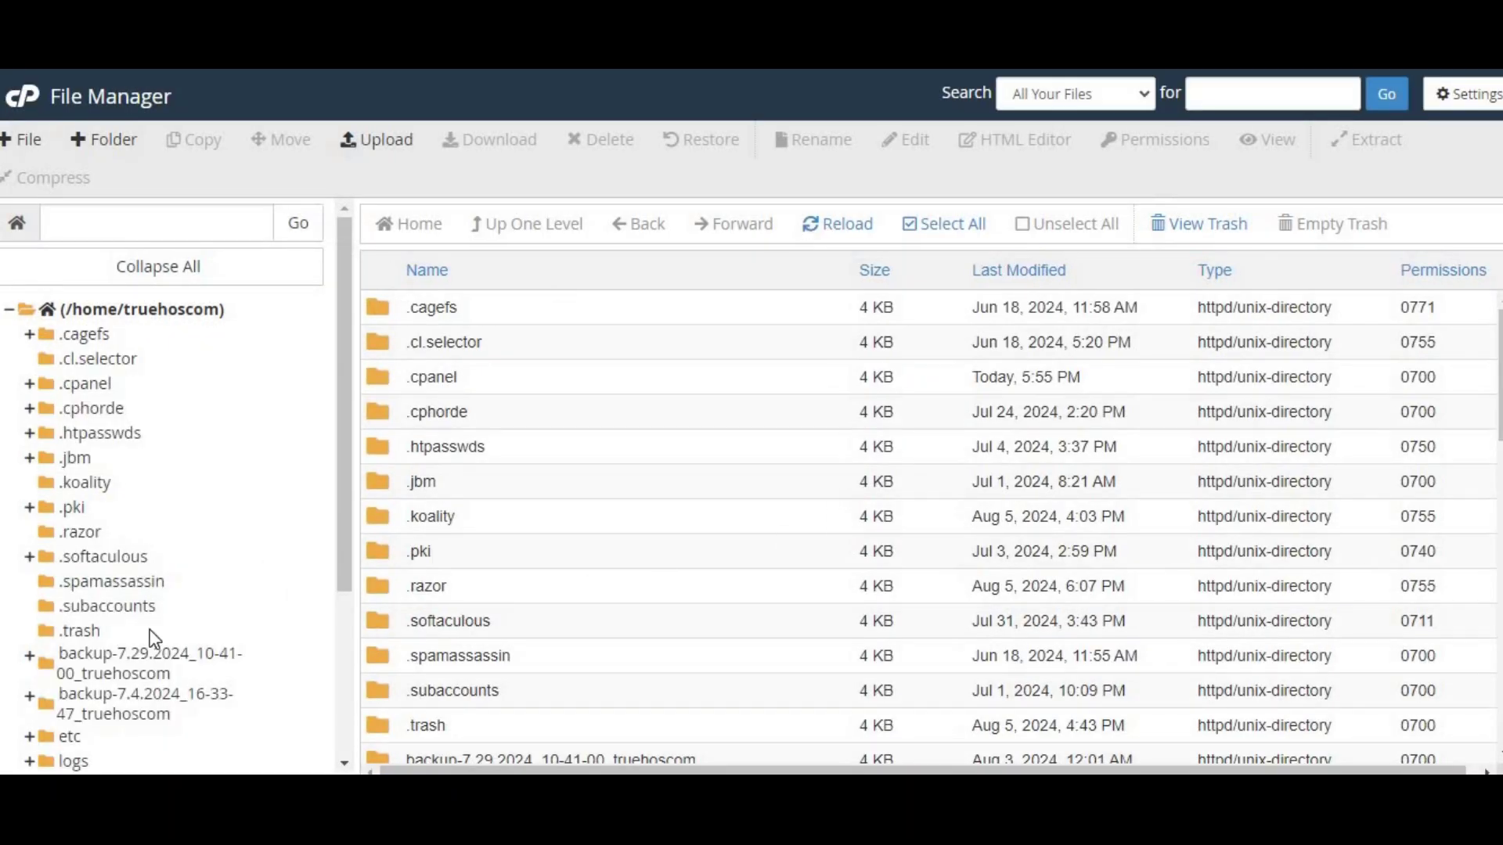
- Rename the .htaccess file in public_html to .htaccess_old
{"action": "scroll", "coordinate": [151, 638], "scroll_direction": "down", "scroll_amount": 3}
{"action": "left_click", "coordinate": [29, 611]}
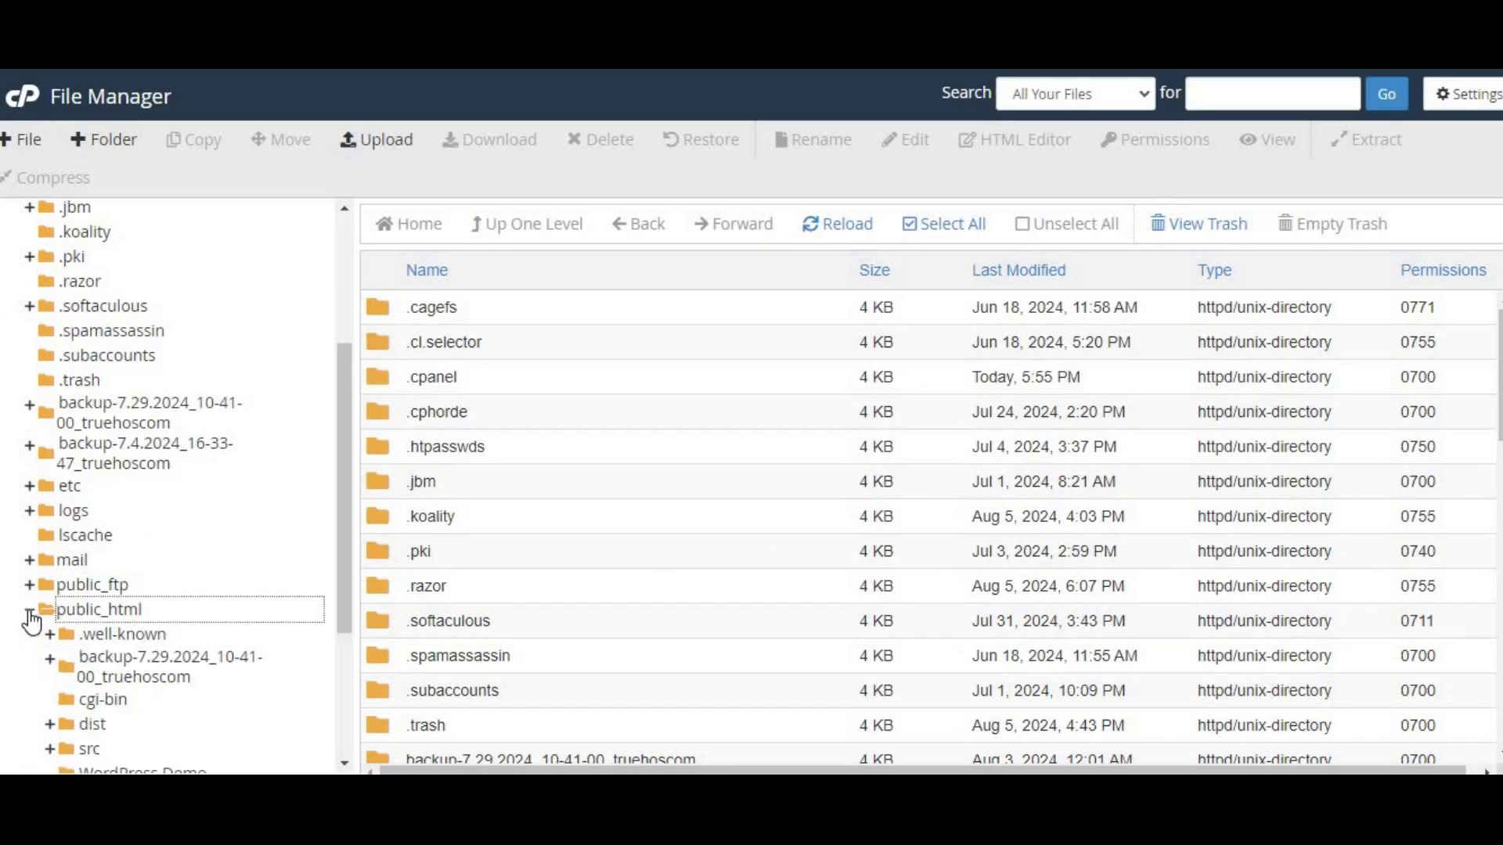
{"action": "left_click", "coordinate": [77, 615]}
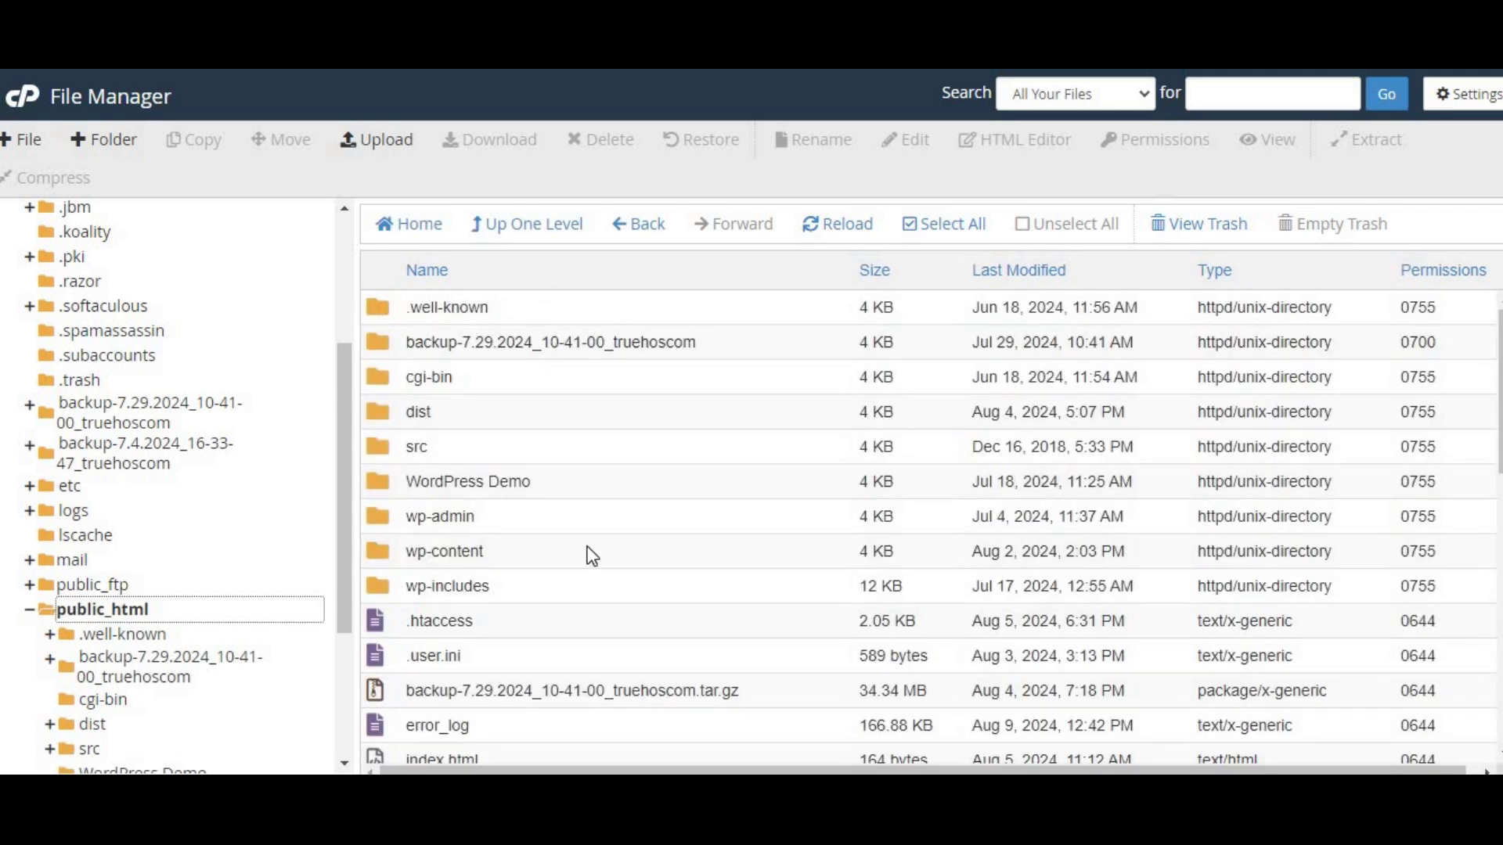
{"action": "scroll", "coordinate": [593, 556], "scroll_direction": "down", "scroll_amount": 3}
{"action": "right_click", "coordinate": [447, 423]}
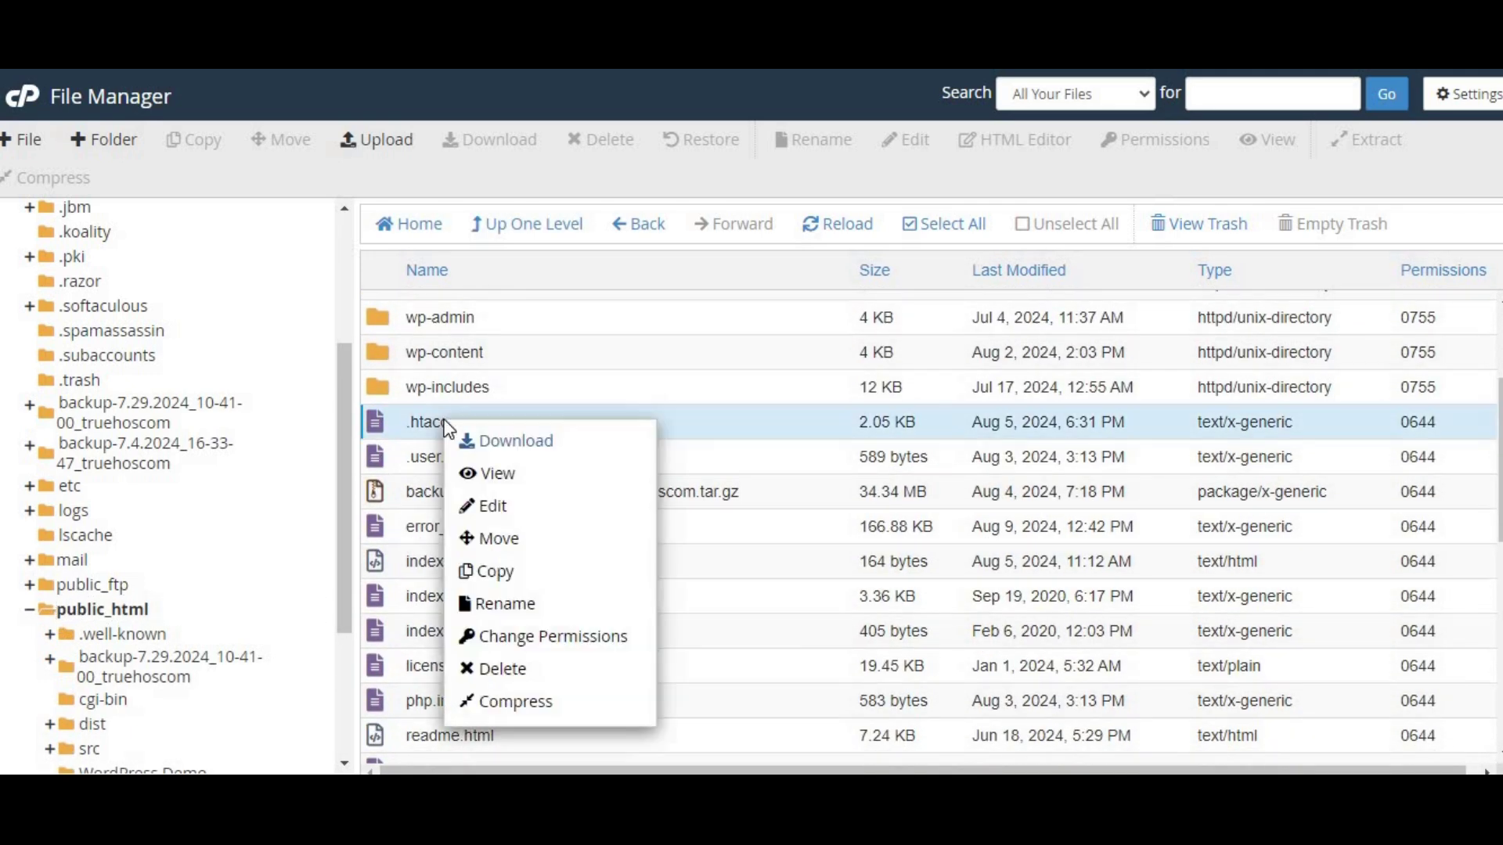
{"action": "left_click", "coordinate": [518, 605]}
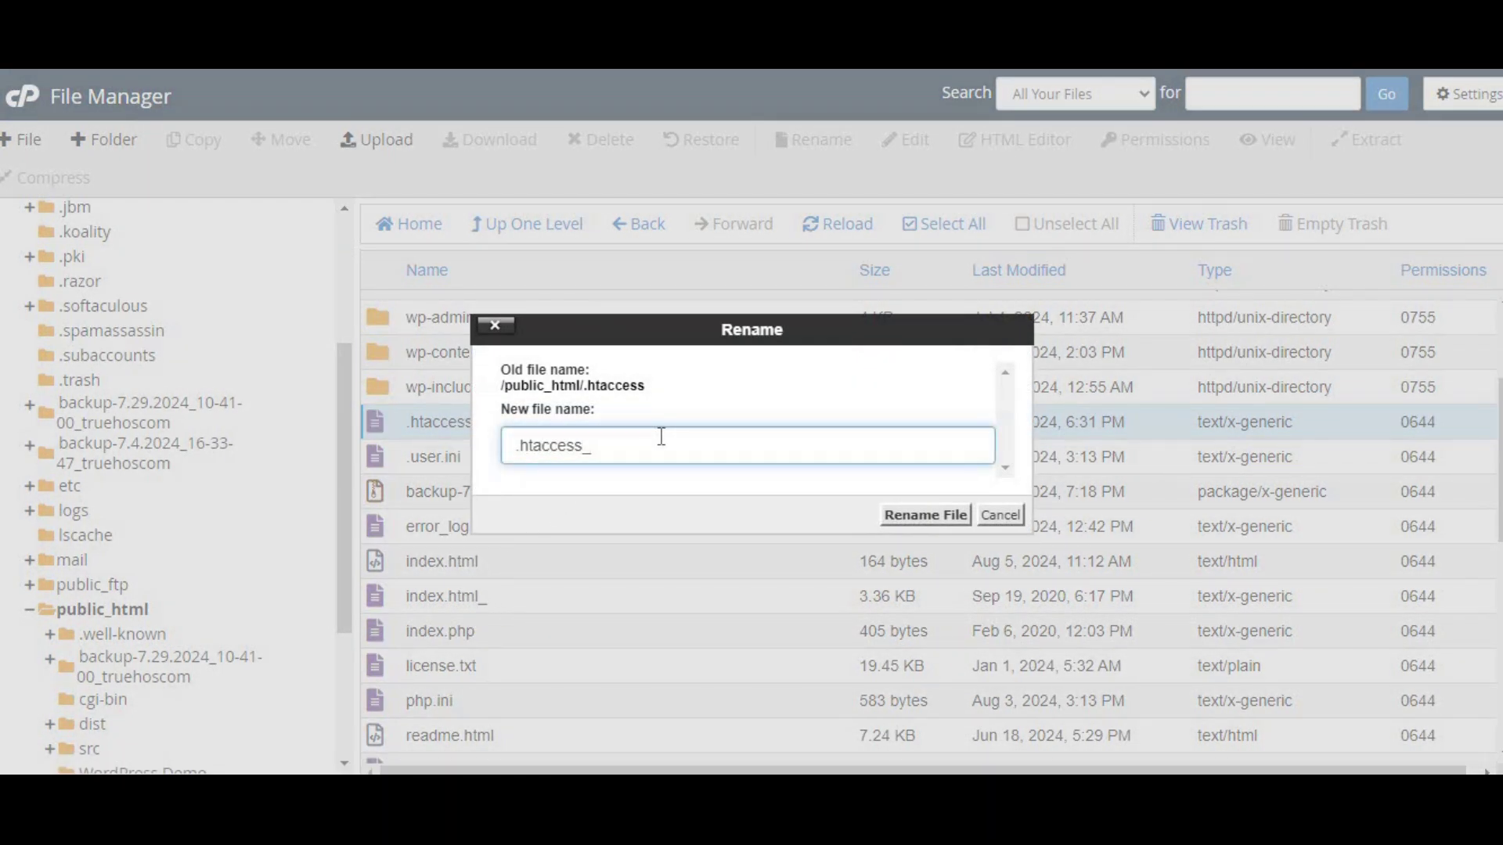
{"action": "left_click", "coordinate": [947, 520]}
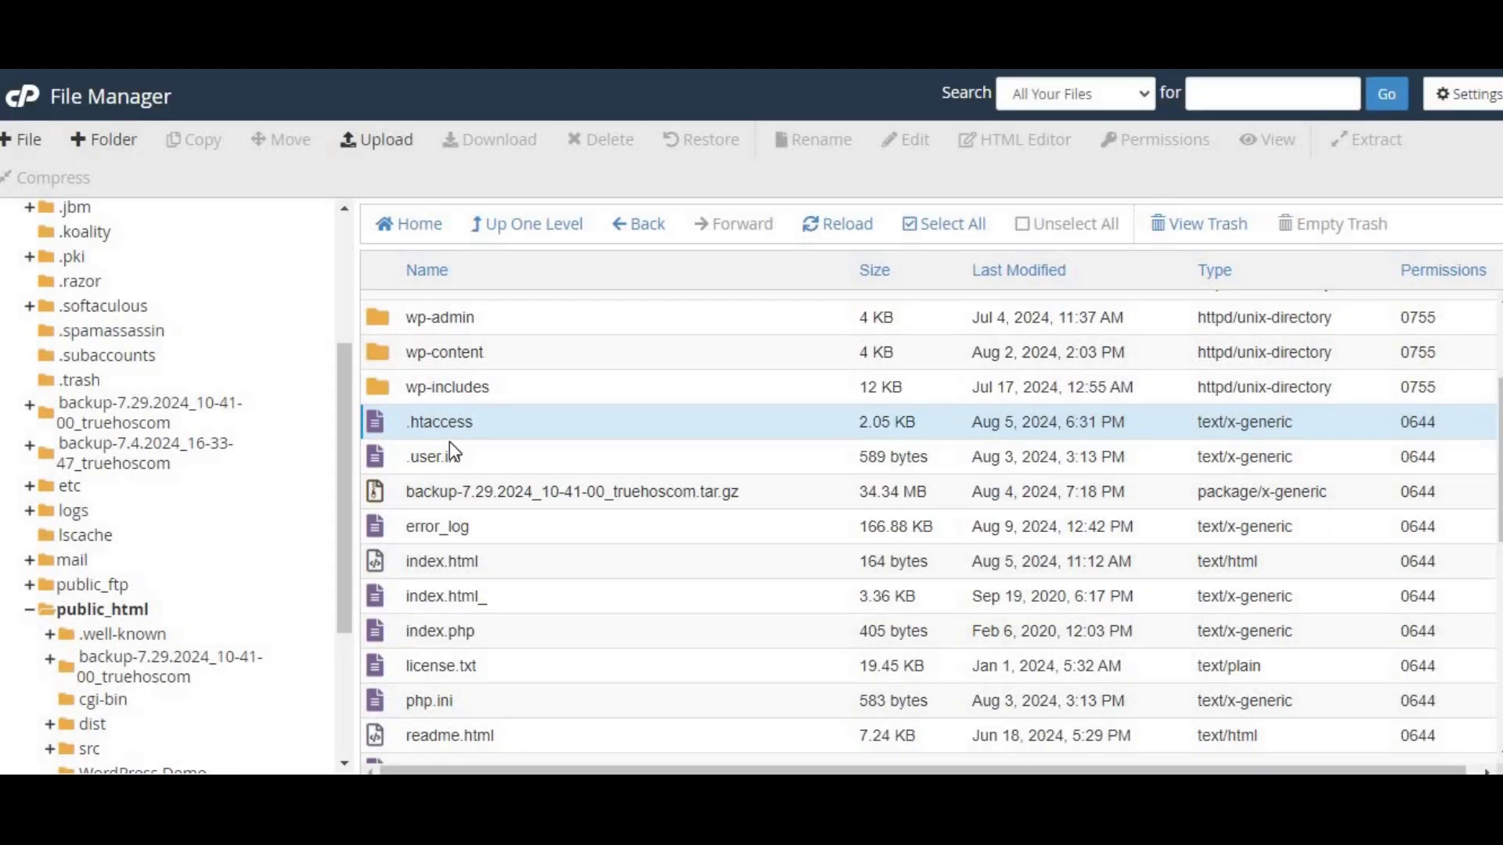
{"action": "scroll", "coordinate": [417, 515], "scroll_direction": "down", "scroll_amount": 2}
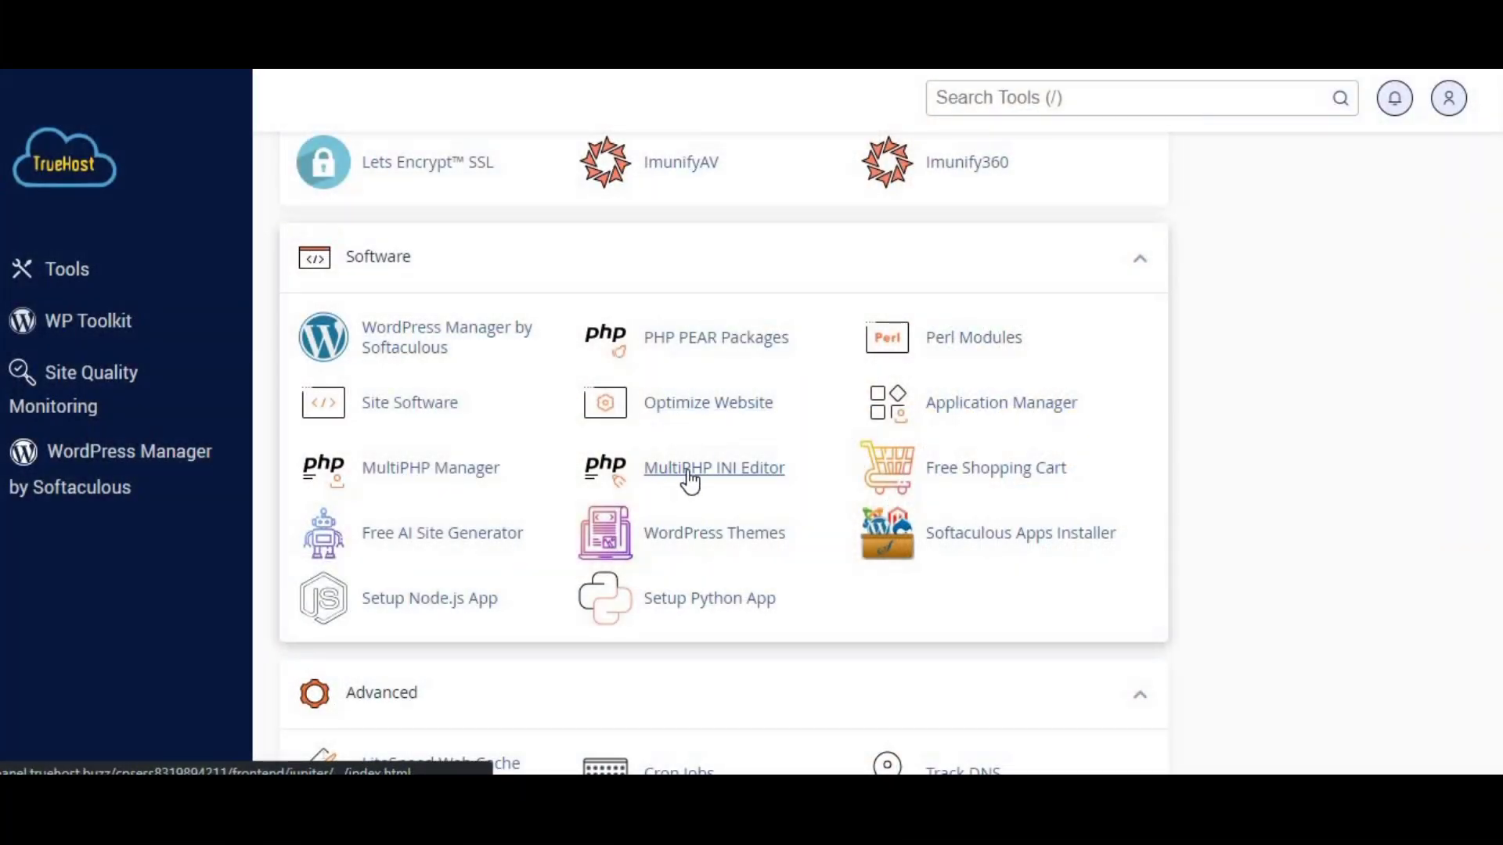
- In MultiPHP INI Editor, set Home Directory memory_limit to 500M and apply
{"action": "left_click", "coordinate": [690, 479]}
{"action": "scroll", "coordinate": [644, 468], "scroll_direction": "down", "scroll_amount": 1}
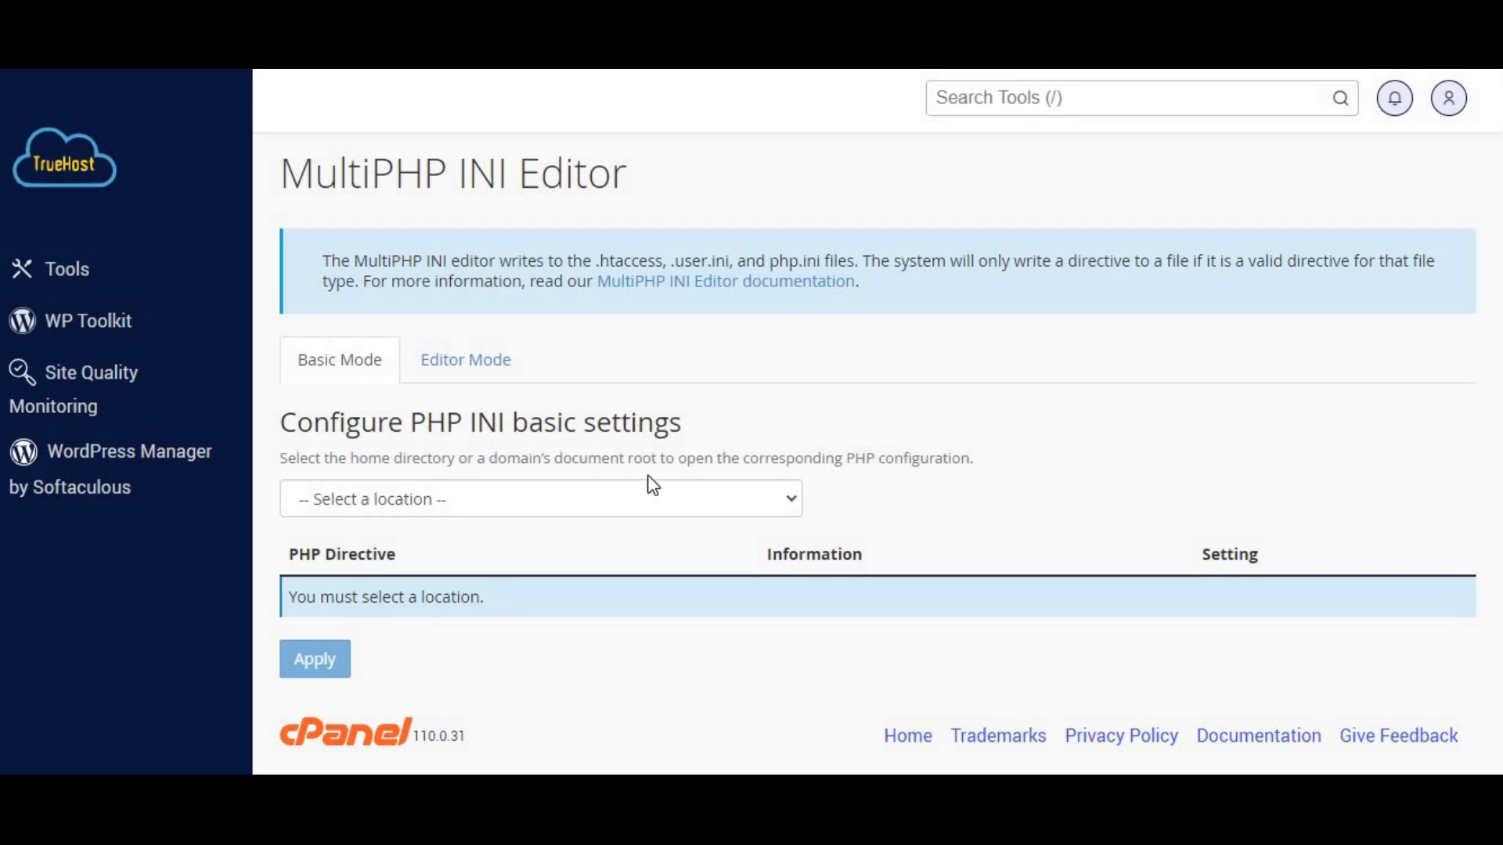
{"action": "left_click", "coordinate": [794, 509]}
{"action": "left_click", "coordinate": [410, 556]}
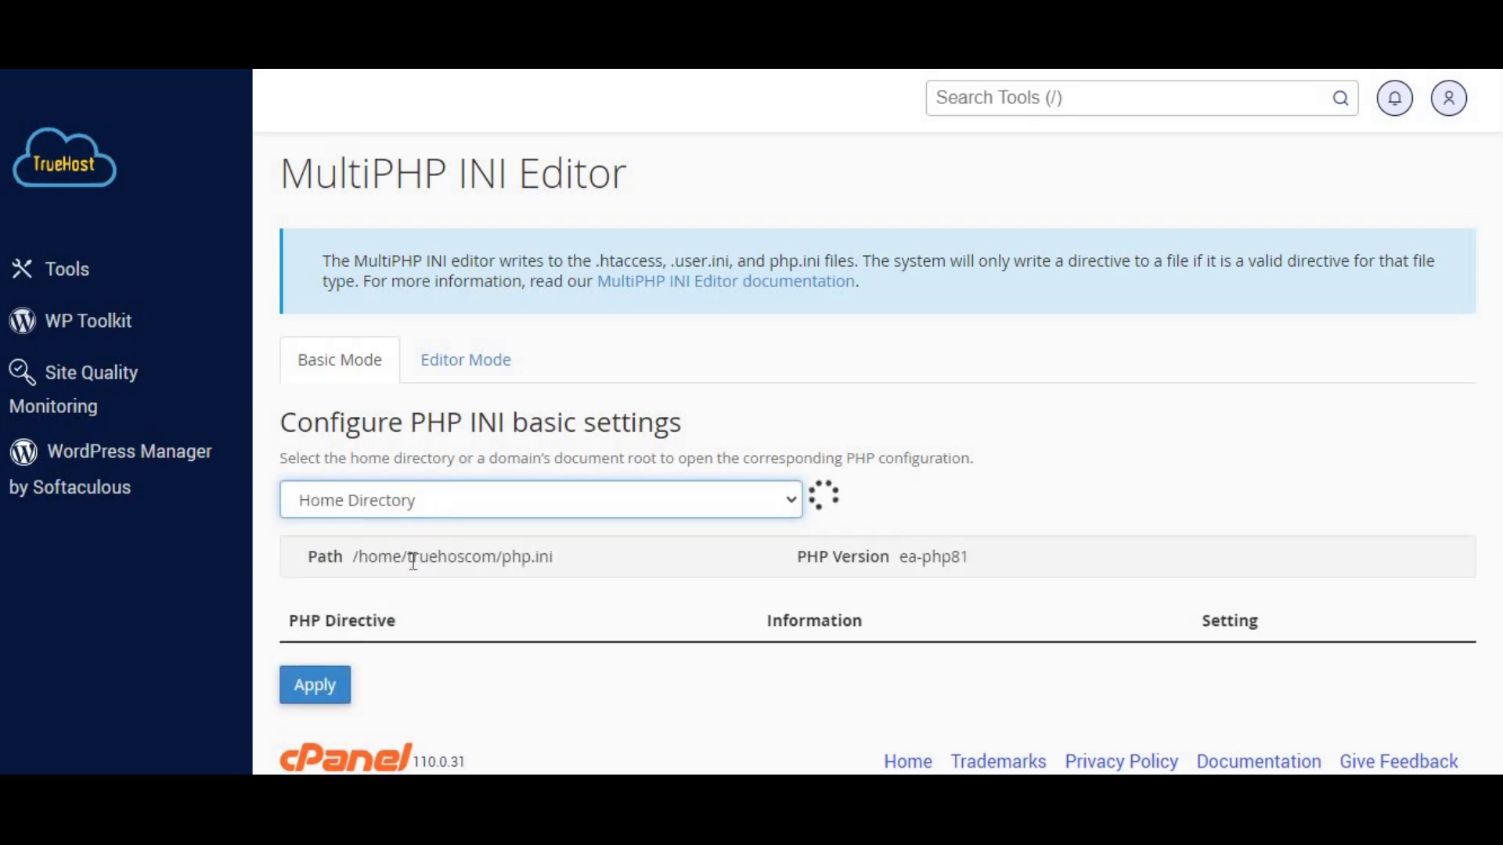
{"action": "scroll", "coordinate": [595, 591], "scroll_direction": "down", "scroll_amount": 7}
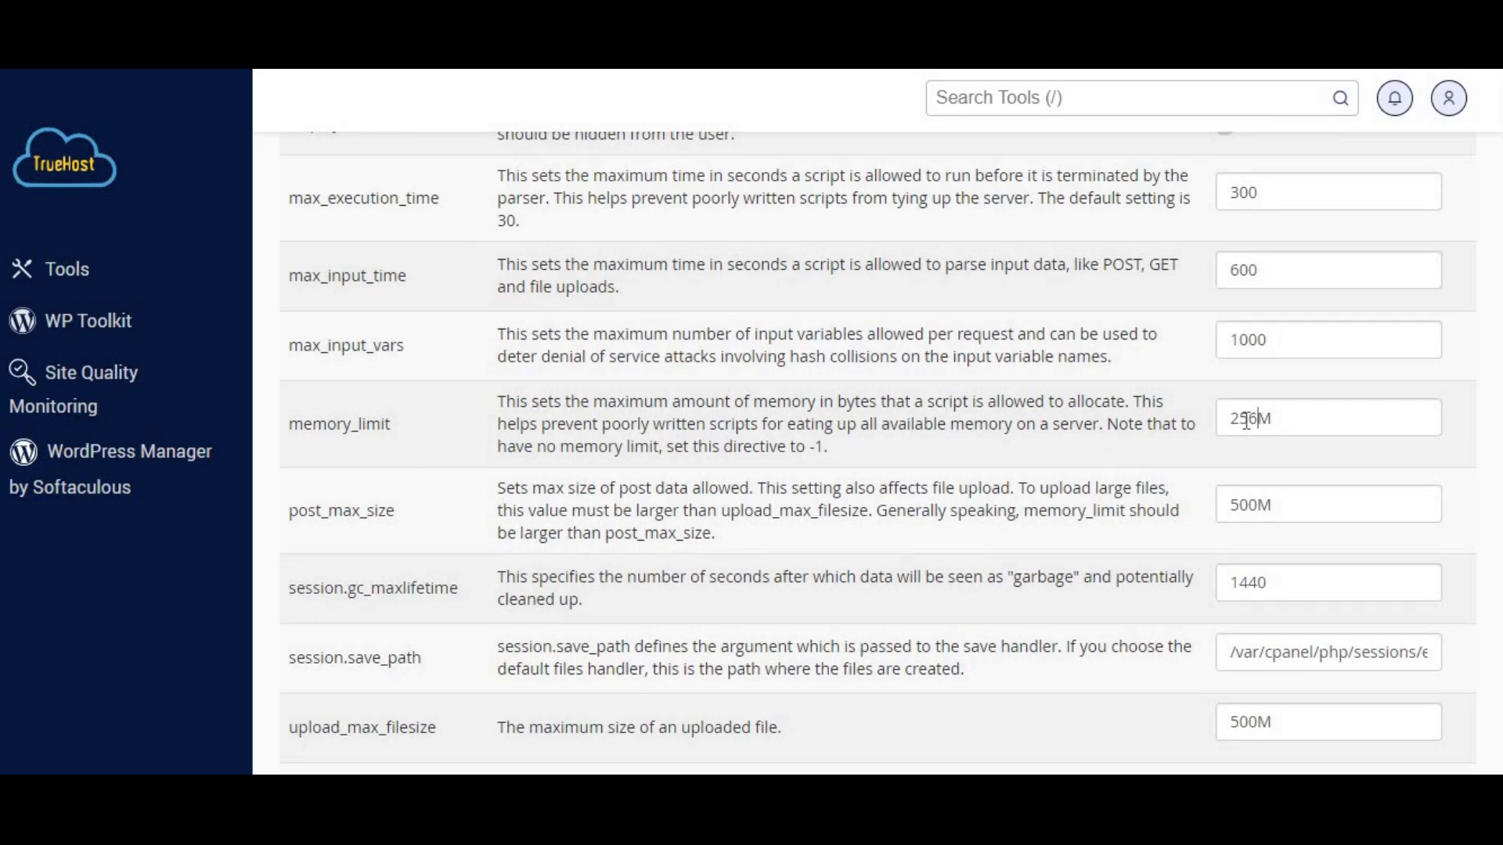
{"action": "type", "text": "500"}
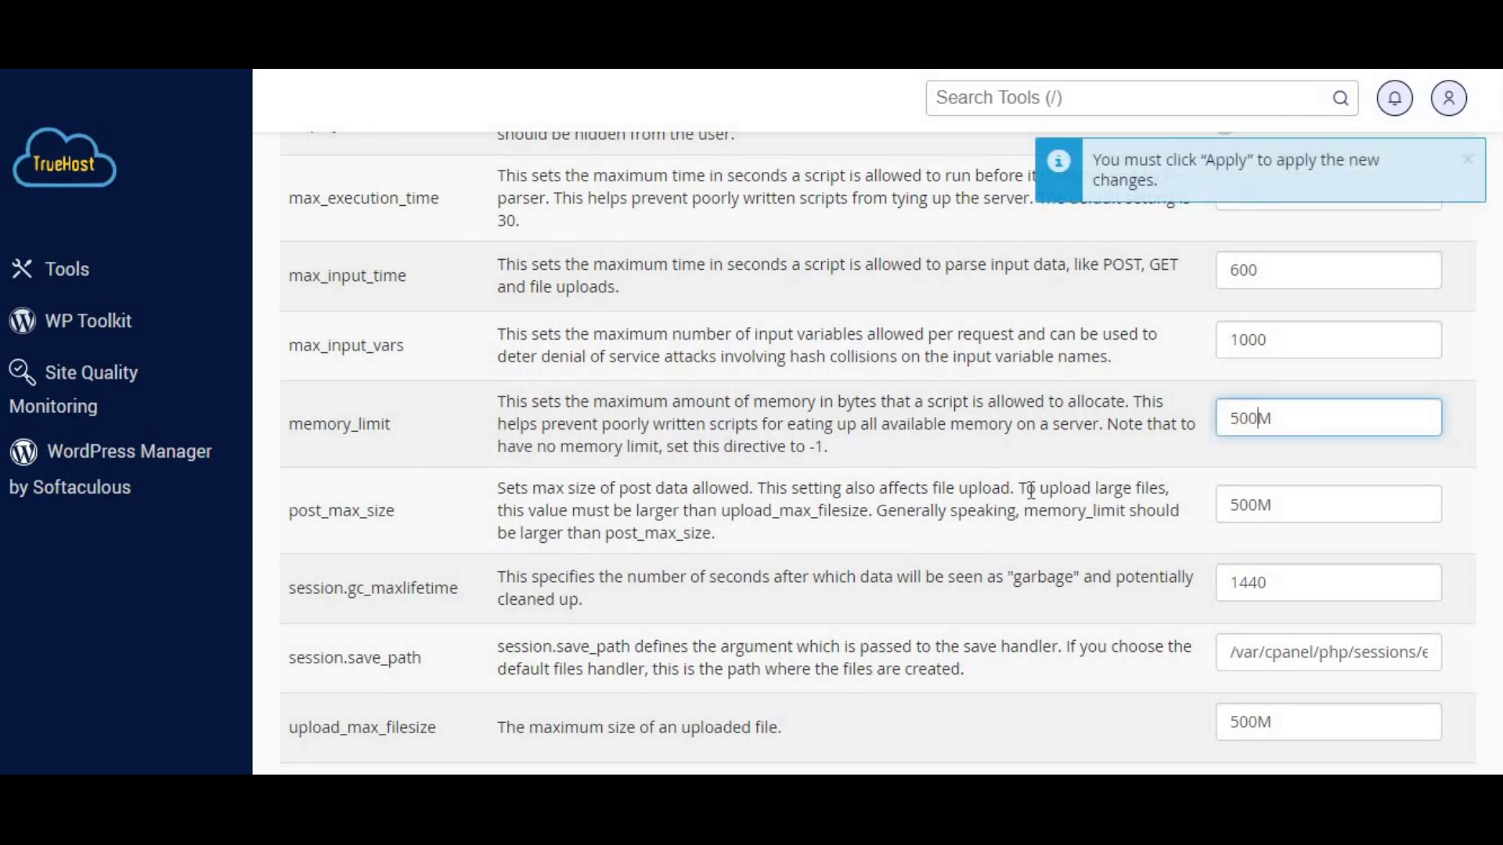
{"action": "scroll", "coordinate": [1031, 490], "scroll_direction": "down", "scroll_amount": 3}
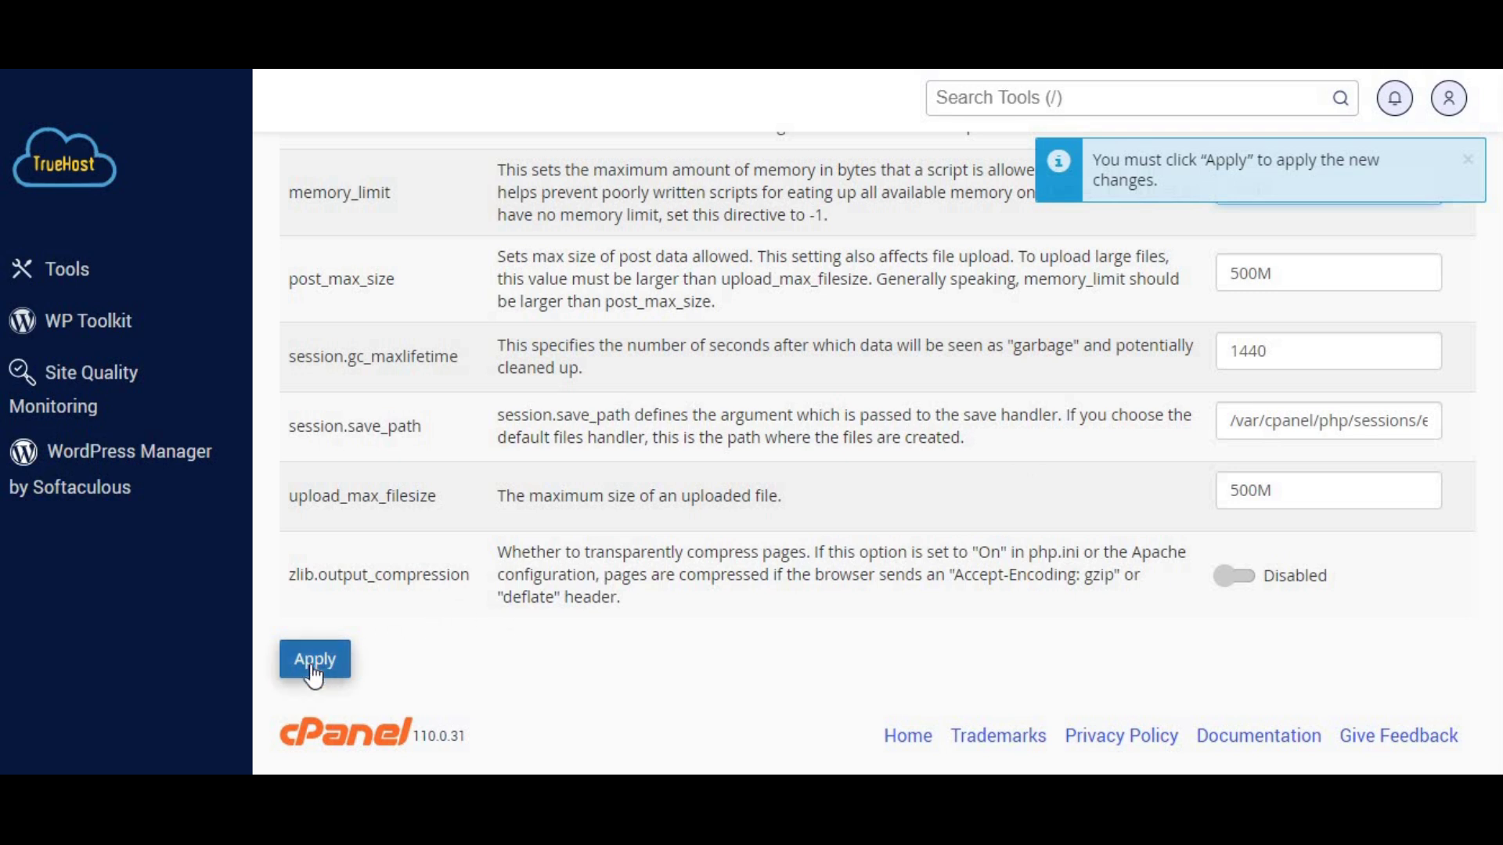
{"action": "left_click", "coordinate": [313, 670]}
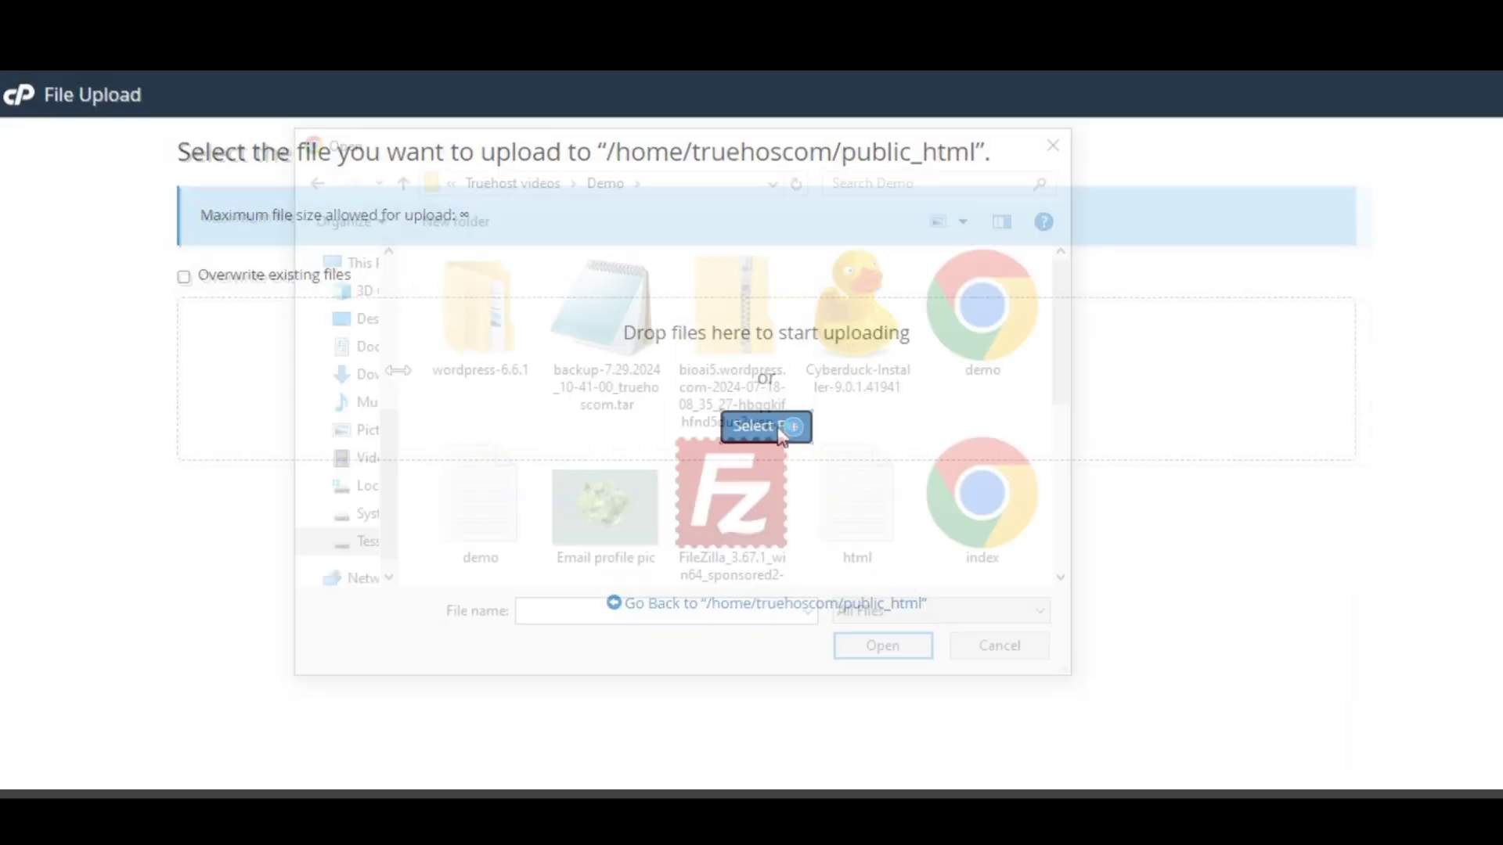
- Upload the wordpress-6.6.1 zip to public_html
{"action": "scroll", "coordinate": [458, 520], "scroll_direction": "down", "scroll_amount": 3}
{"action": "left_click", "coordinate": [458, 521]}
{"action": "left_click", "coordinate": [857, 627]}
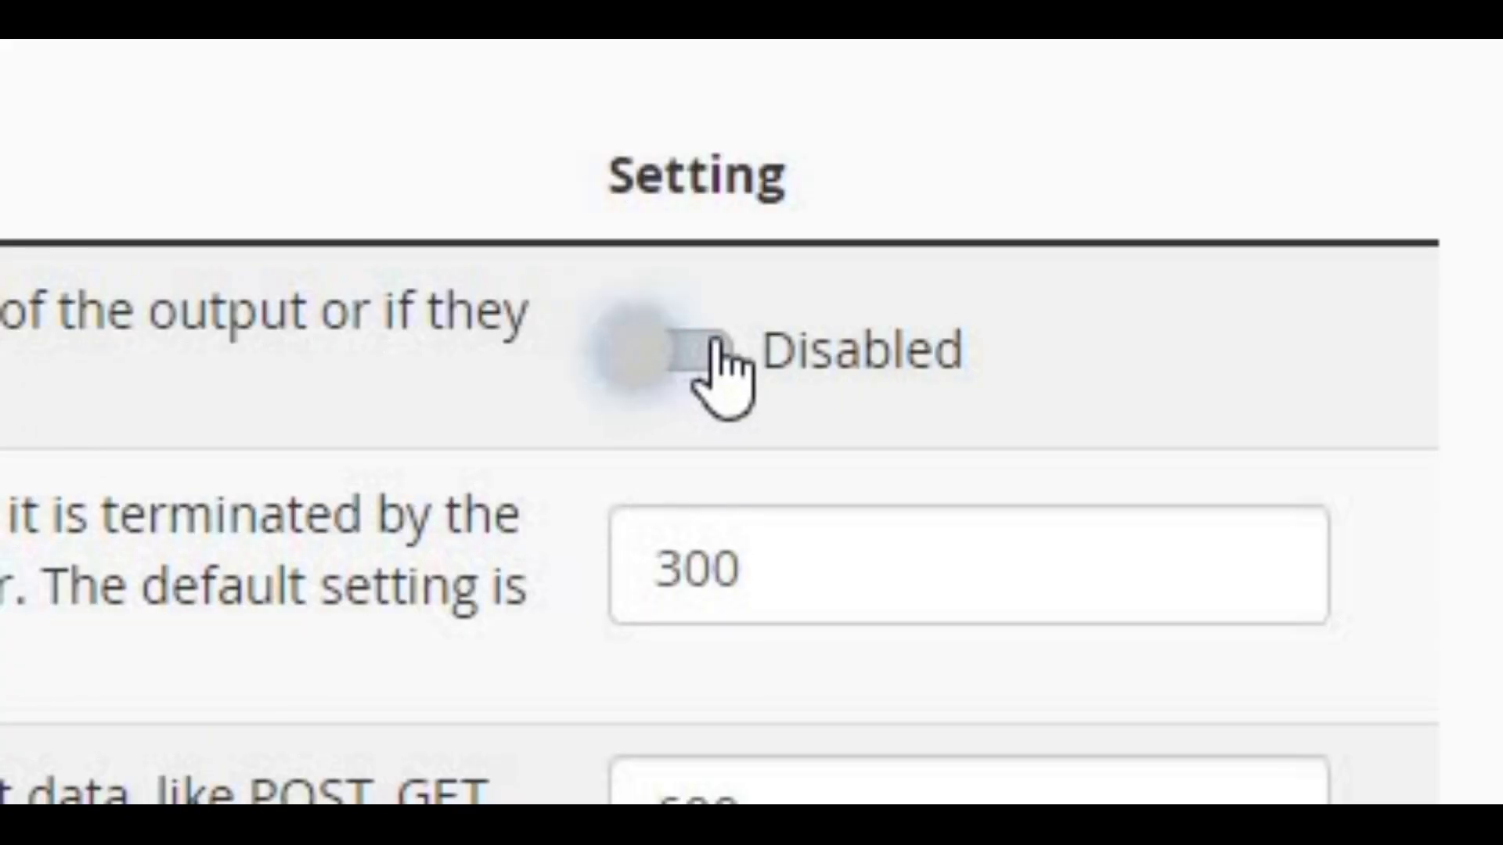
- Enable display_errors for bioai.truehost.buzz in MultiPHP INI Editor and apply
{"action": "left_click", "coordinate": [718, 354]}
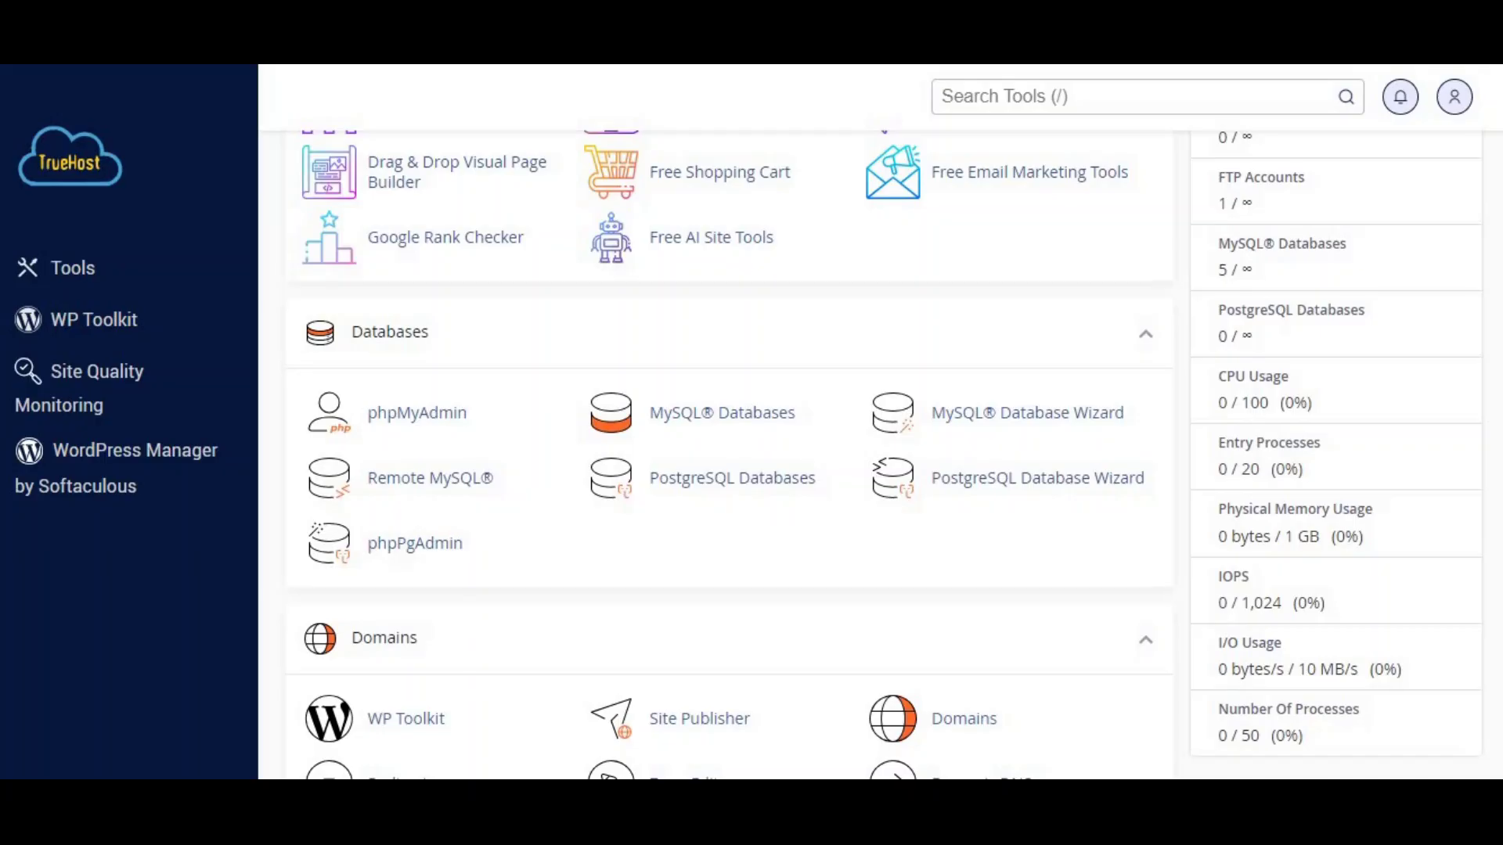
{"action": "scroll", "coordinate": [270, 347], "scroll_direction": "down", "scroll_amount": 15}
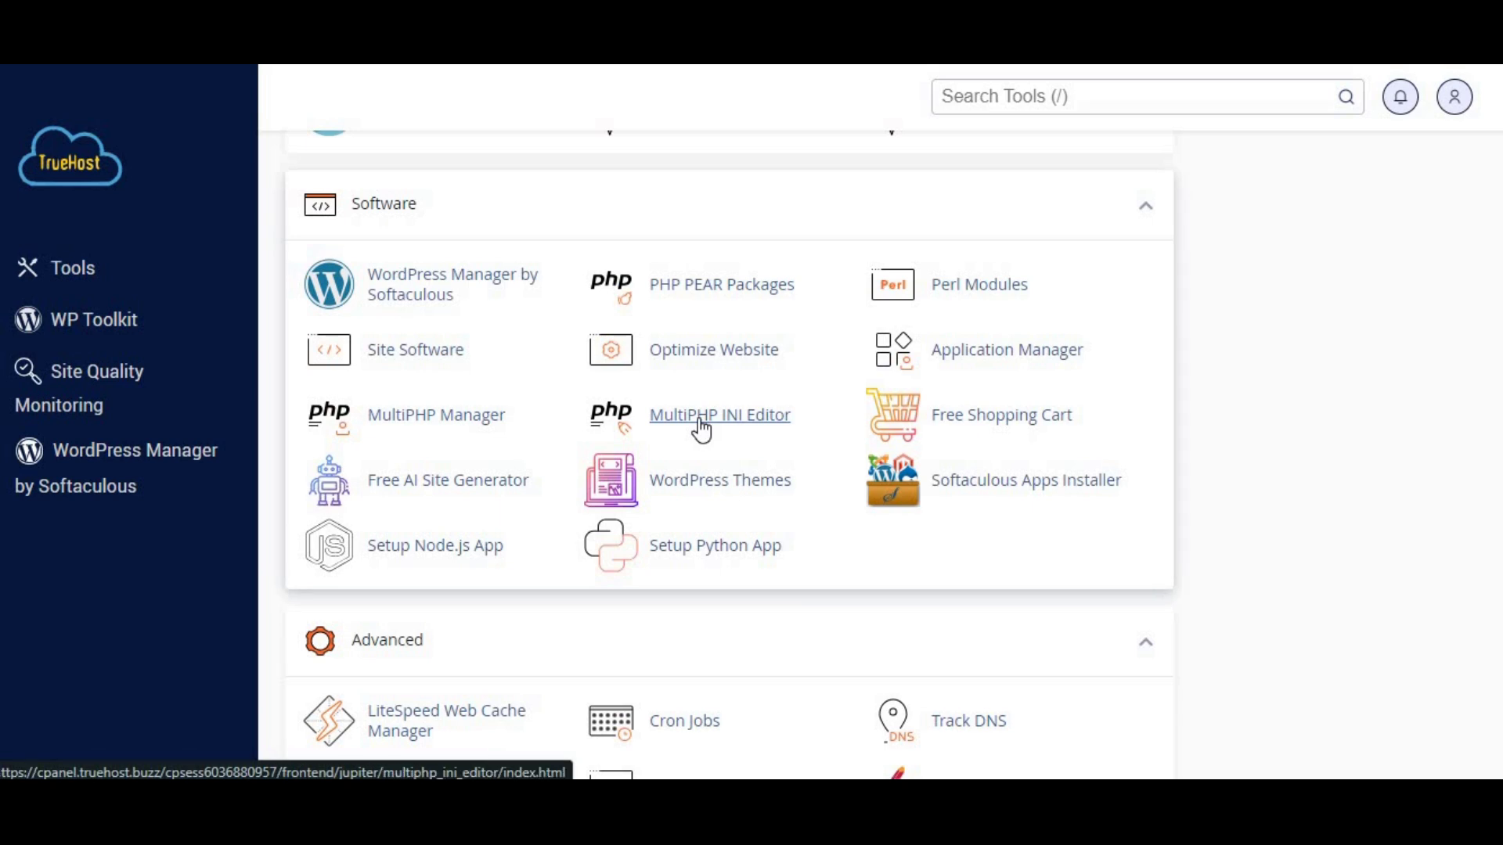
{"action": "left_click", "coordinate": [702, 429]}
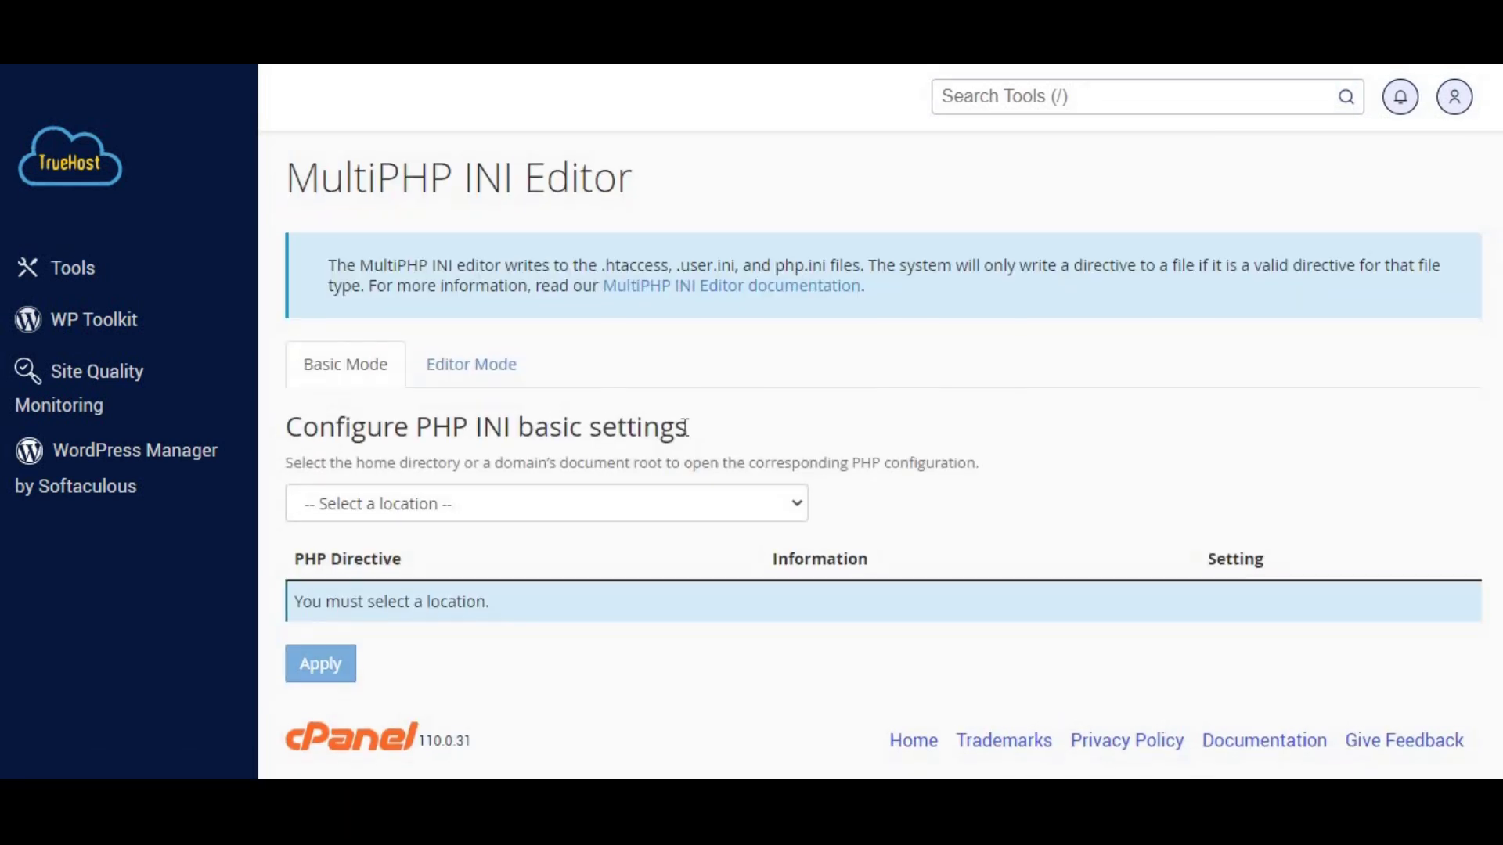
{"action": "left_click", "coordinate": [799, 501]}
{"action": "left_click", "coordinate": [452, 623]}
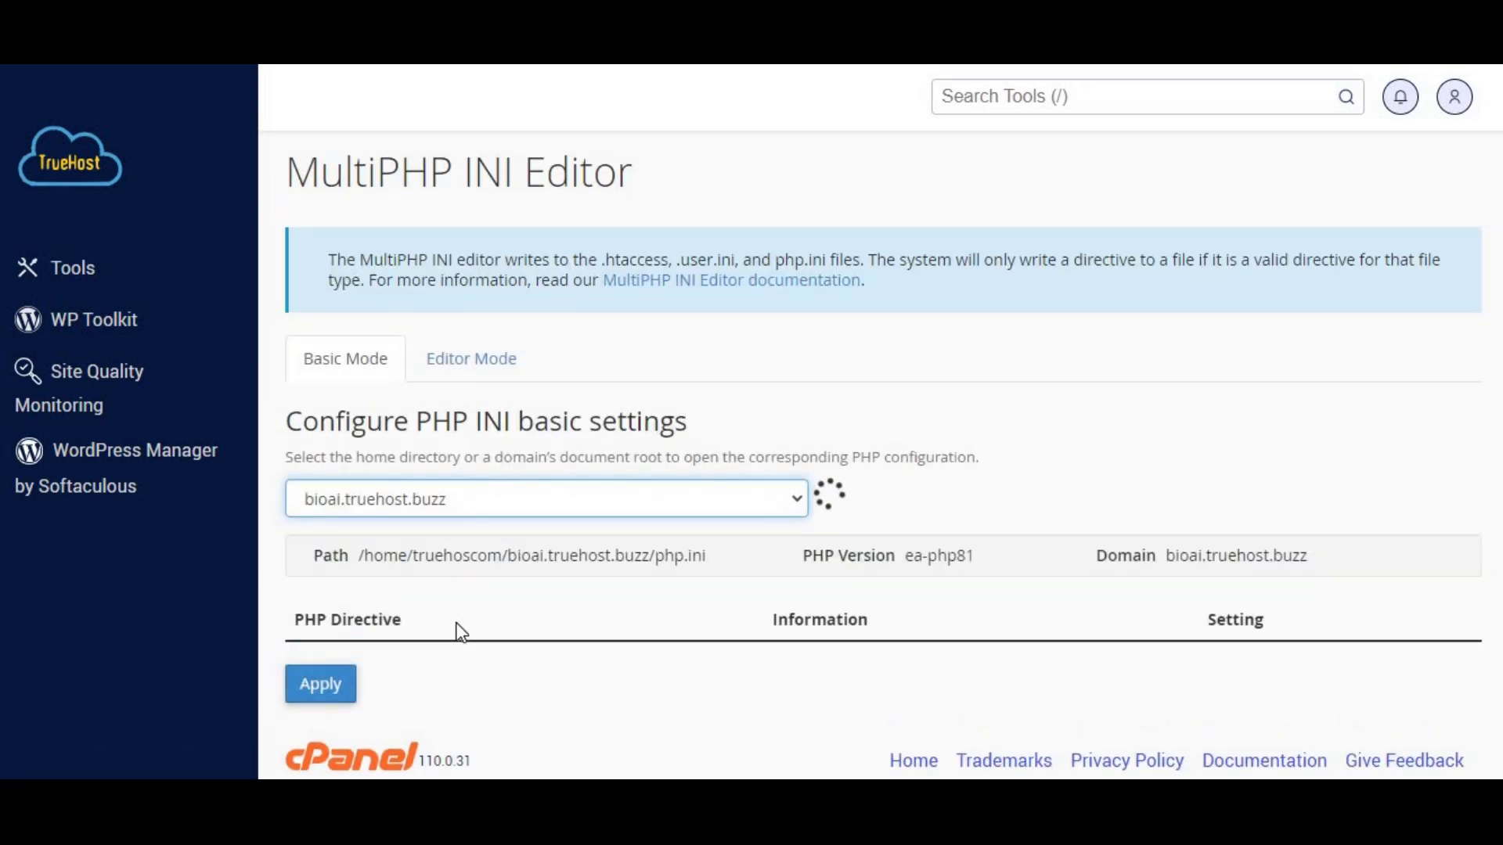
{"action": "scroll", "coordinate": [563, 614], "scroll_direction": "down", "scroll_amount": 2}
{"action": "scroll", "coordinate": [564, 614], "scroll_direction": "down", "scroll_amount": 3}
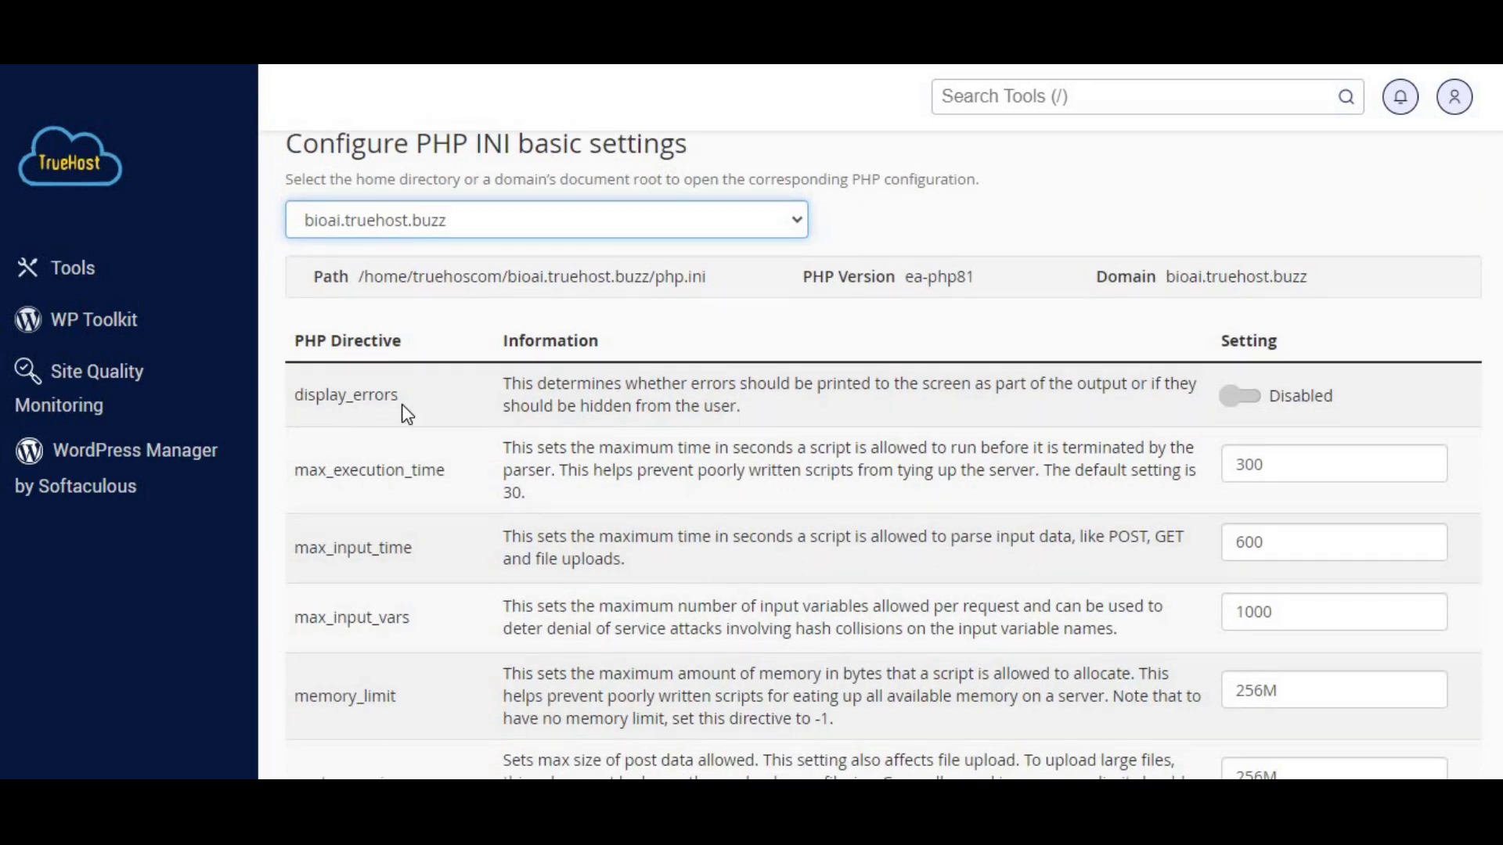
{"action": "left_click", "coordinate": [1253, 406]}
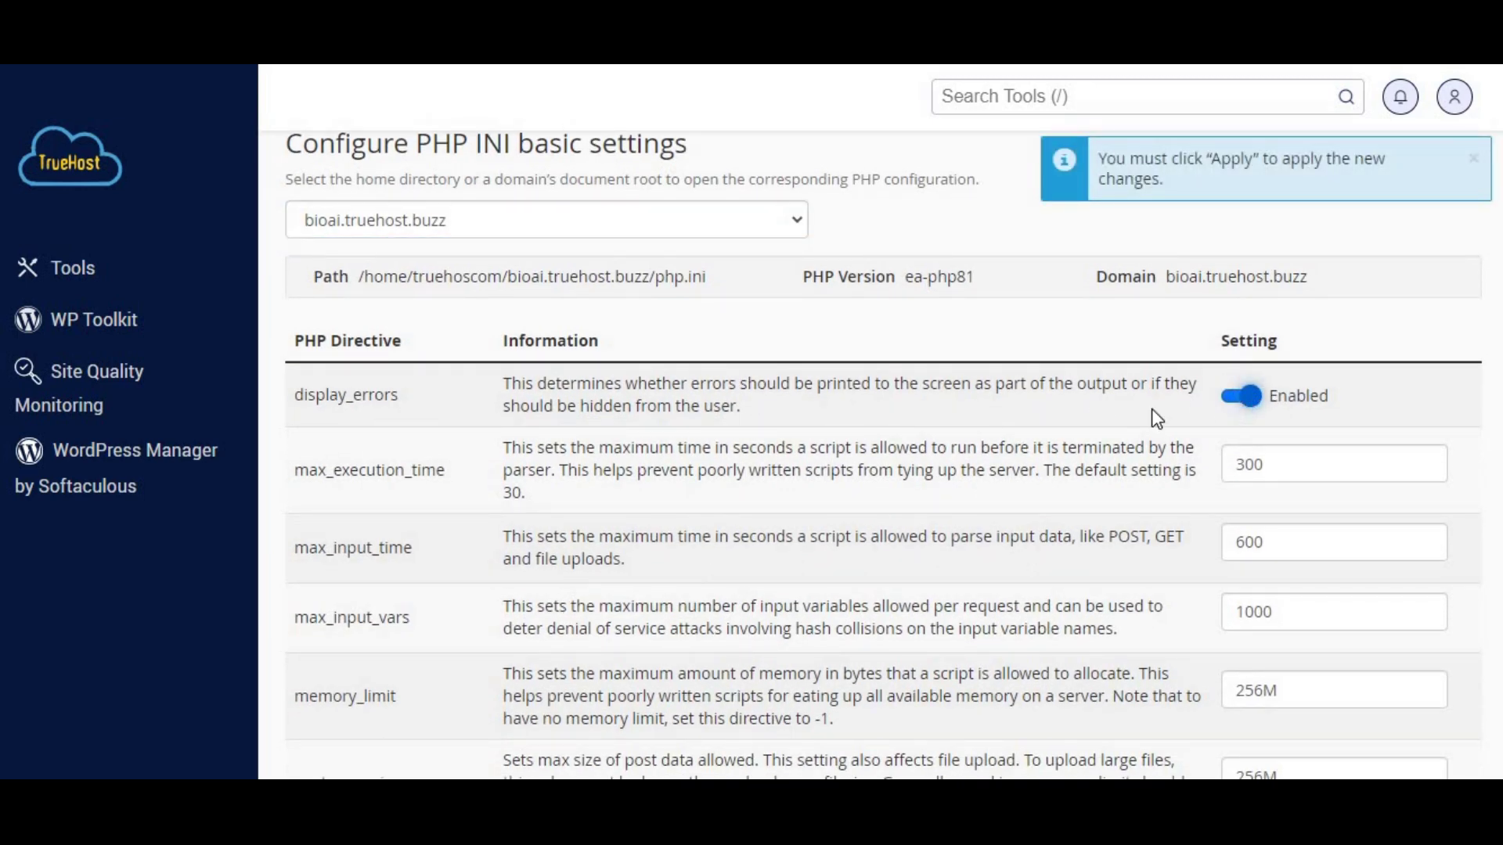
{"action": "scroll", "coordinate": [1152, 409], "scroll_direction": "down", "scroll_amount": 6}
{"action": "left_click", "coordinate": [320, 663]}
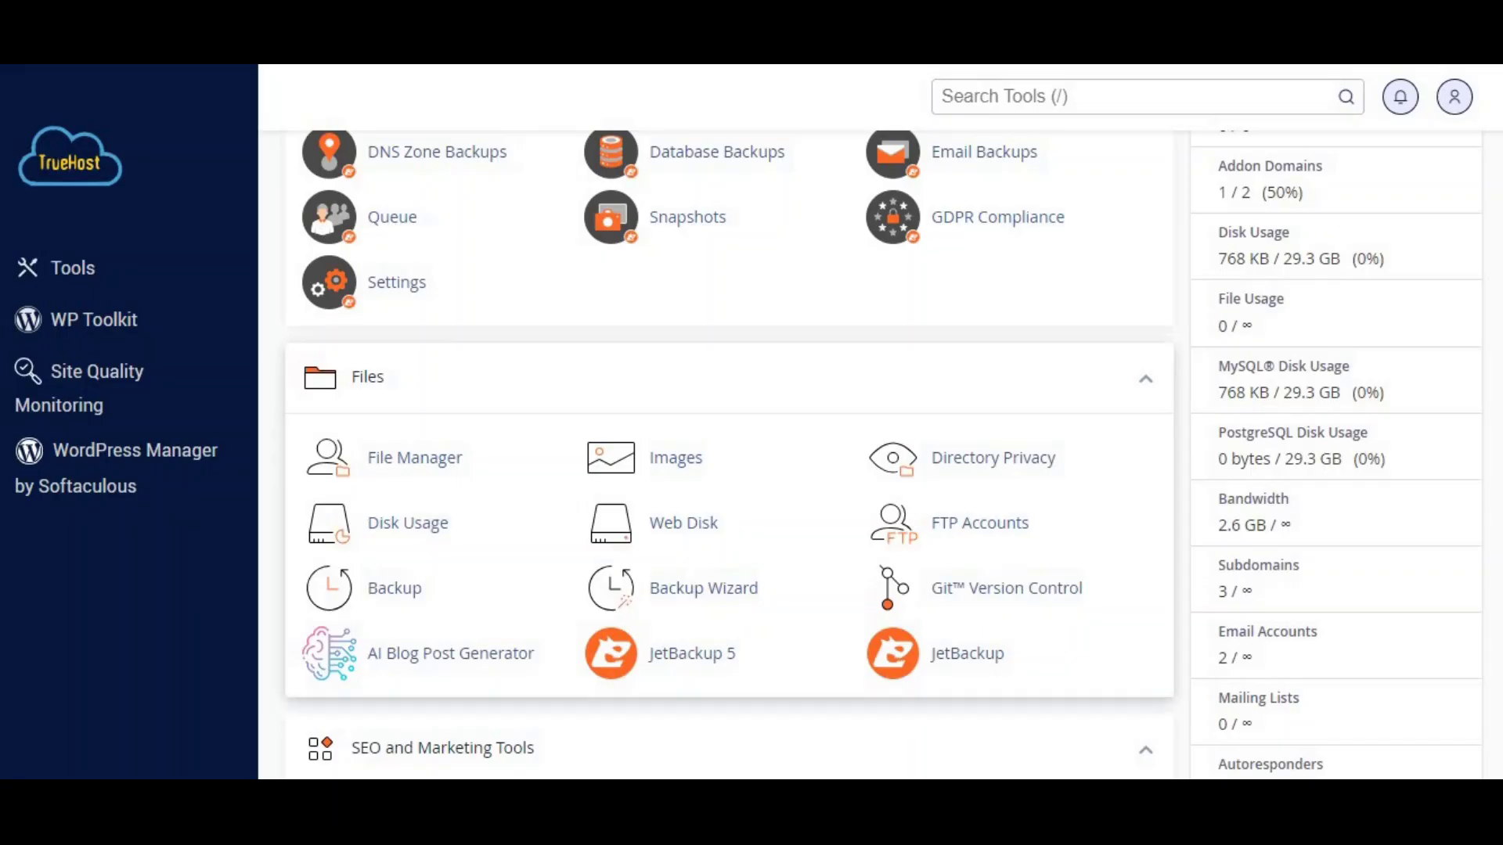
- Open File Manager from the Files section to view the home directory
{"action": "left_click", "coordinate": [401, 459]}
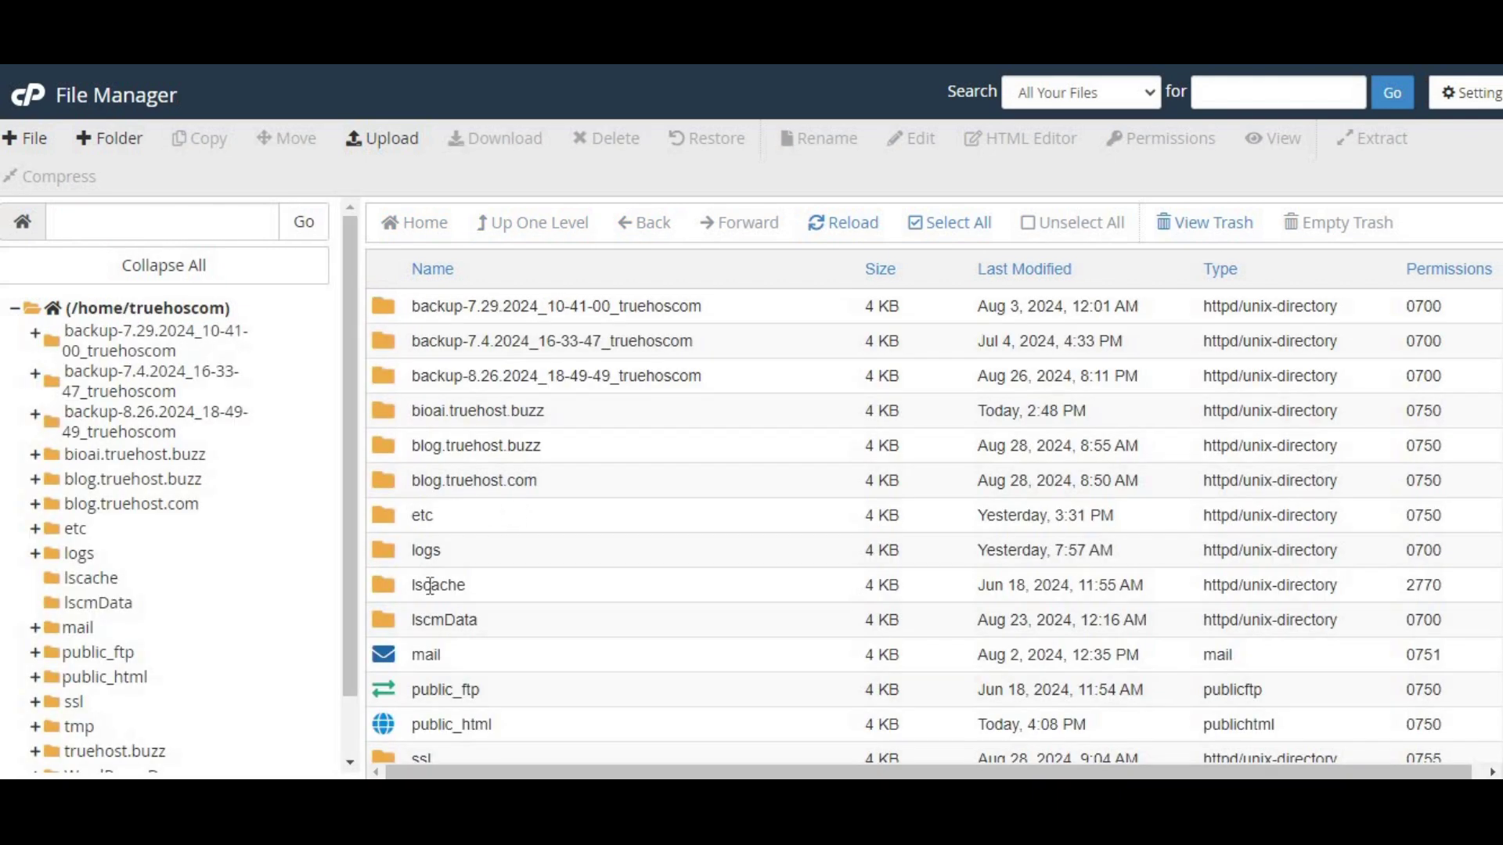
- Open public_html and choose Edit on the stderr.log file
{"action": "double_click", "coordinate": [380, 722]}
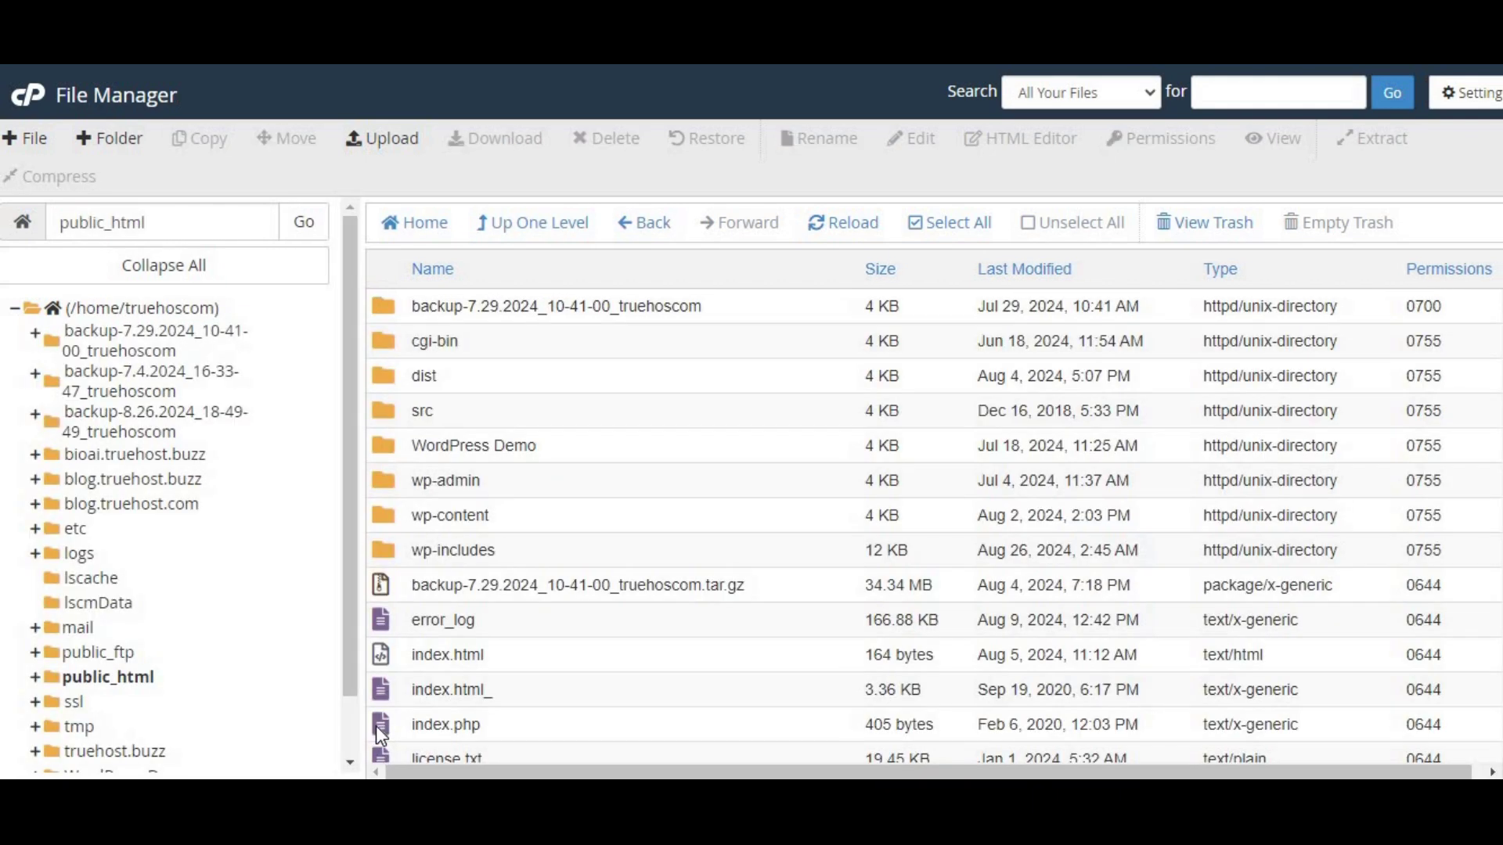
{"action": "scroll", "coordinate": [504, 648], "scroll_direction": "down", "scroll_amount": 6}
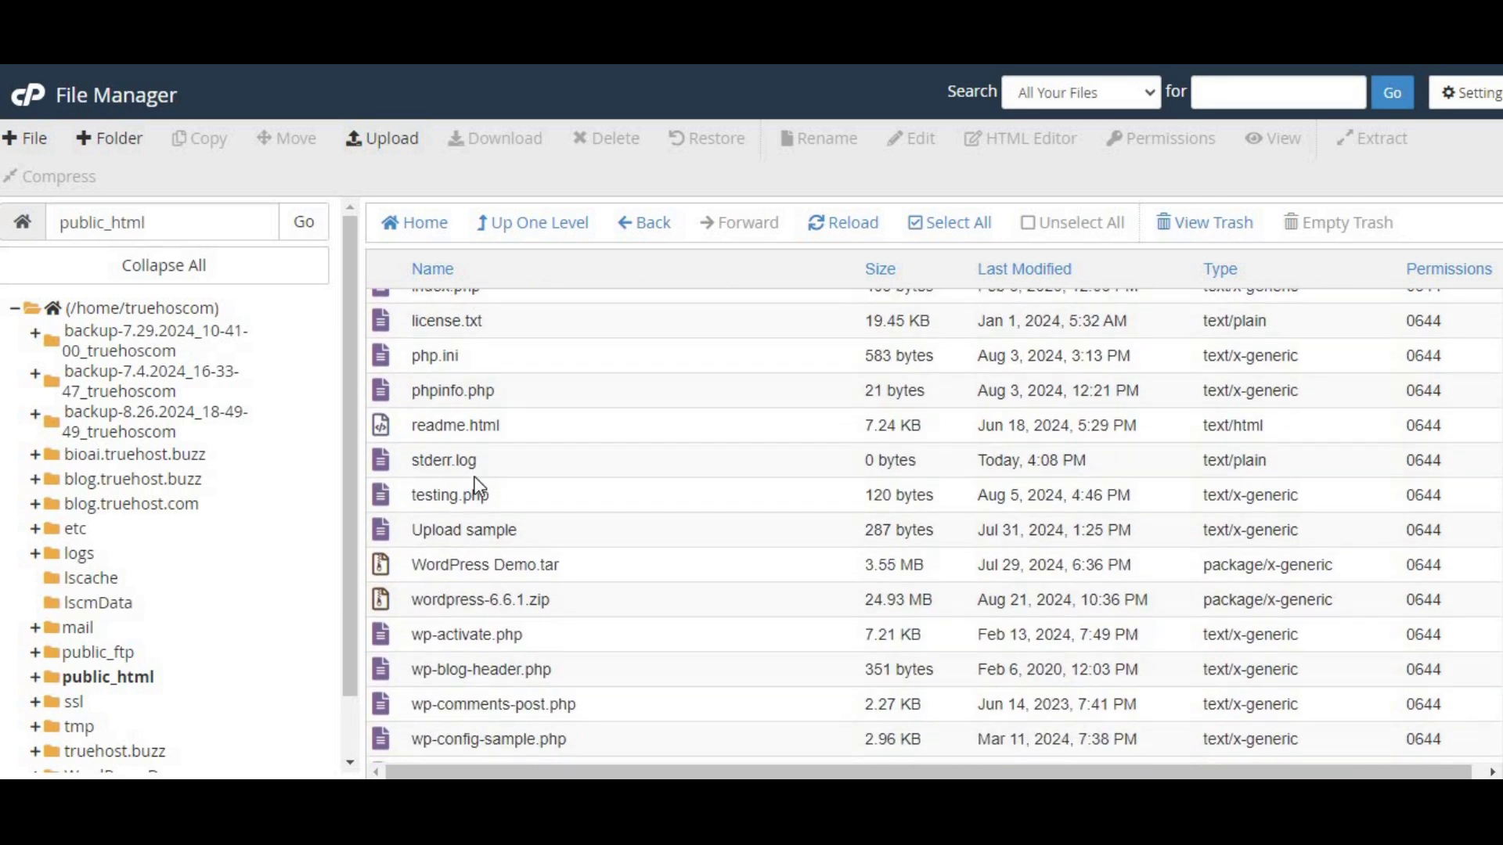
{"action": "right_click", "coordinate": [429, 455]}
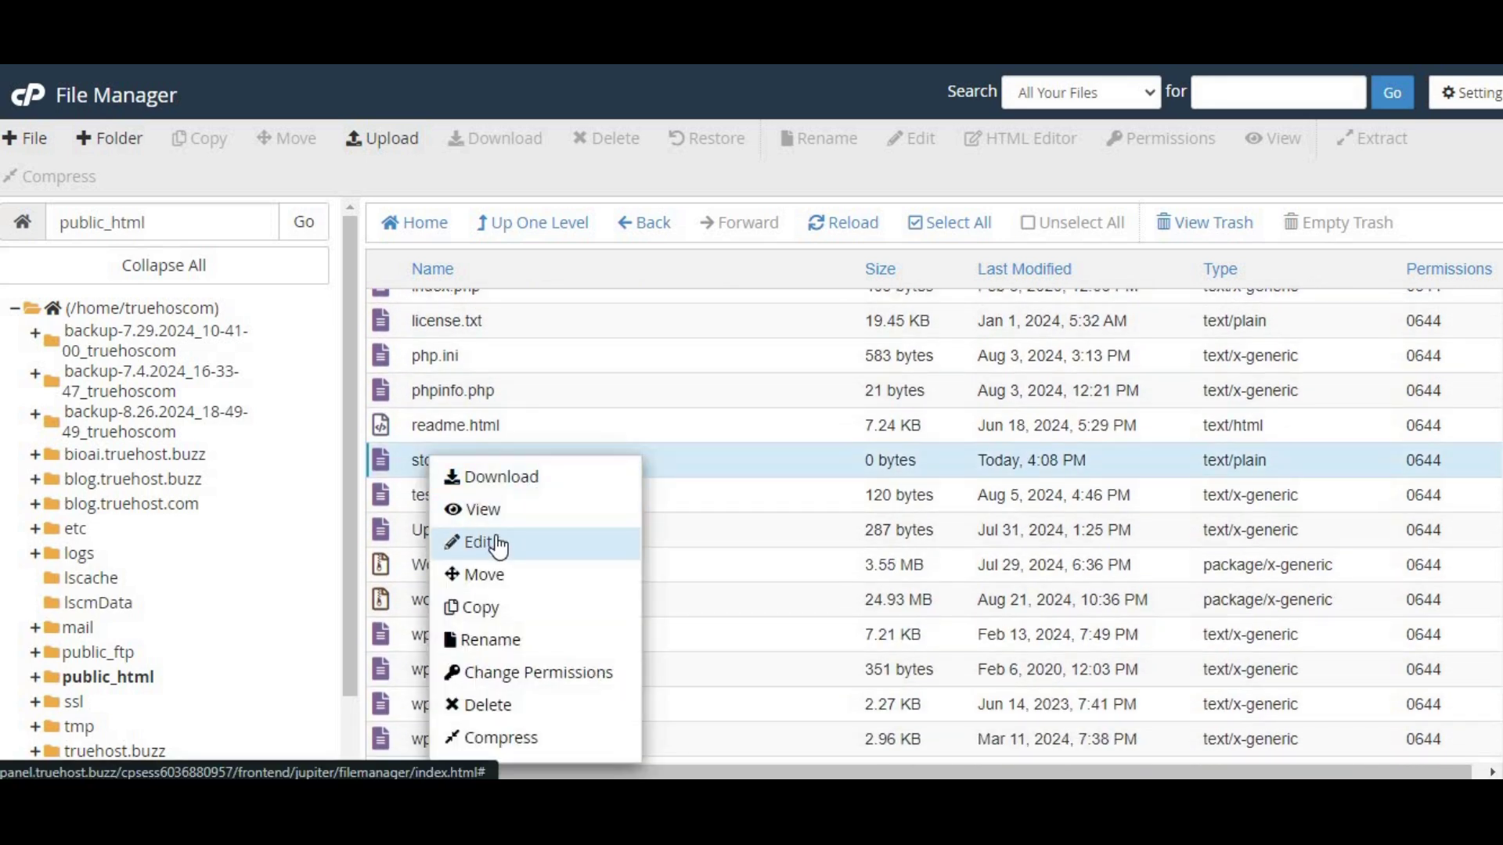
{"action": "left_click", "coordinate": [496, 539]}
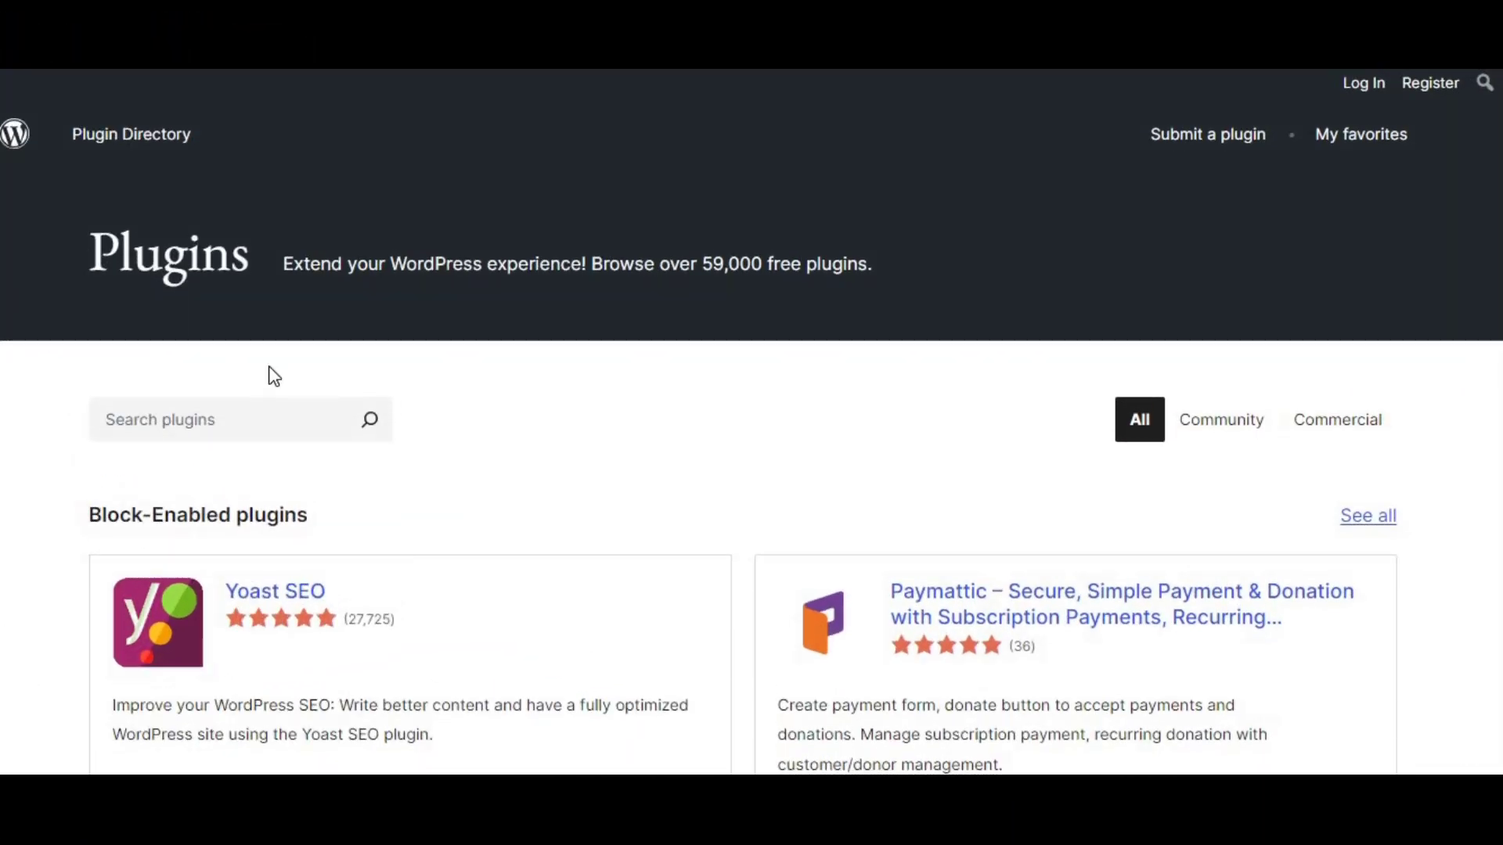
- Scroll through the WordPress.org plugin directory and the popular themes
{"action": "scroll", "coordinate": [275, 376], "scroll_direction": "down", "scroll_amount": 20}
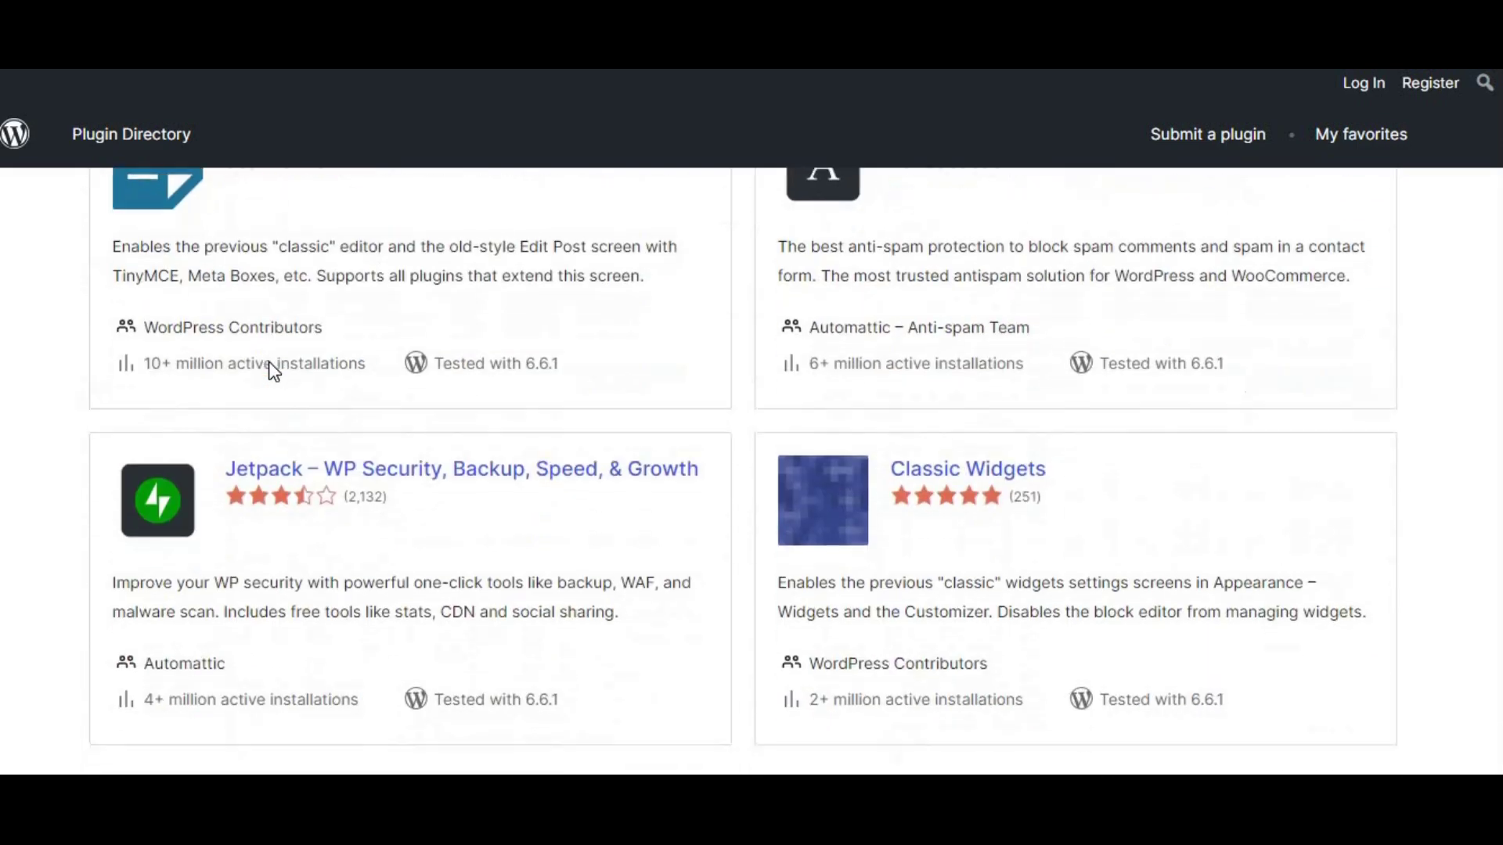
{"action": "scroll", "coordinate": [274, 372], "scroll_direction": "down", "scroll_amount": 18}
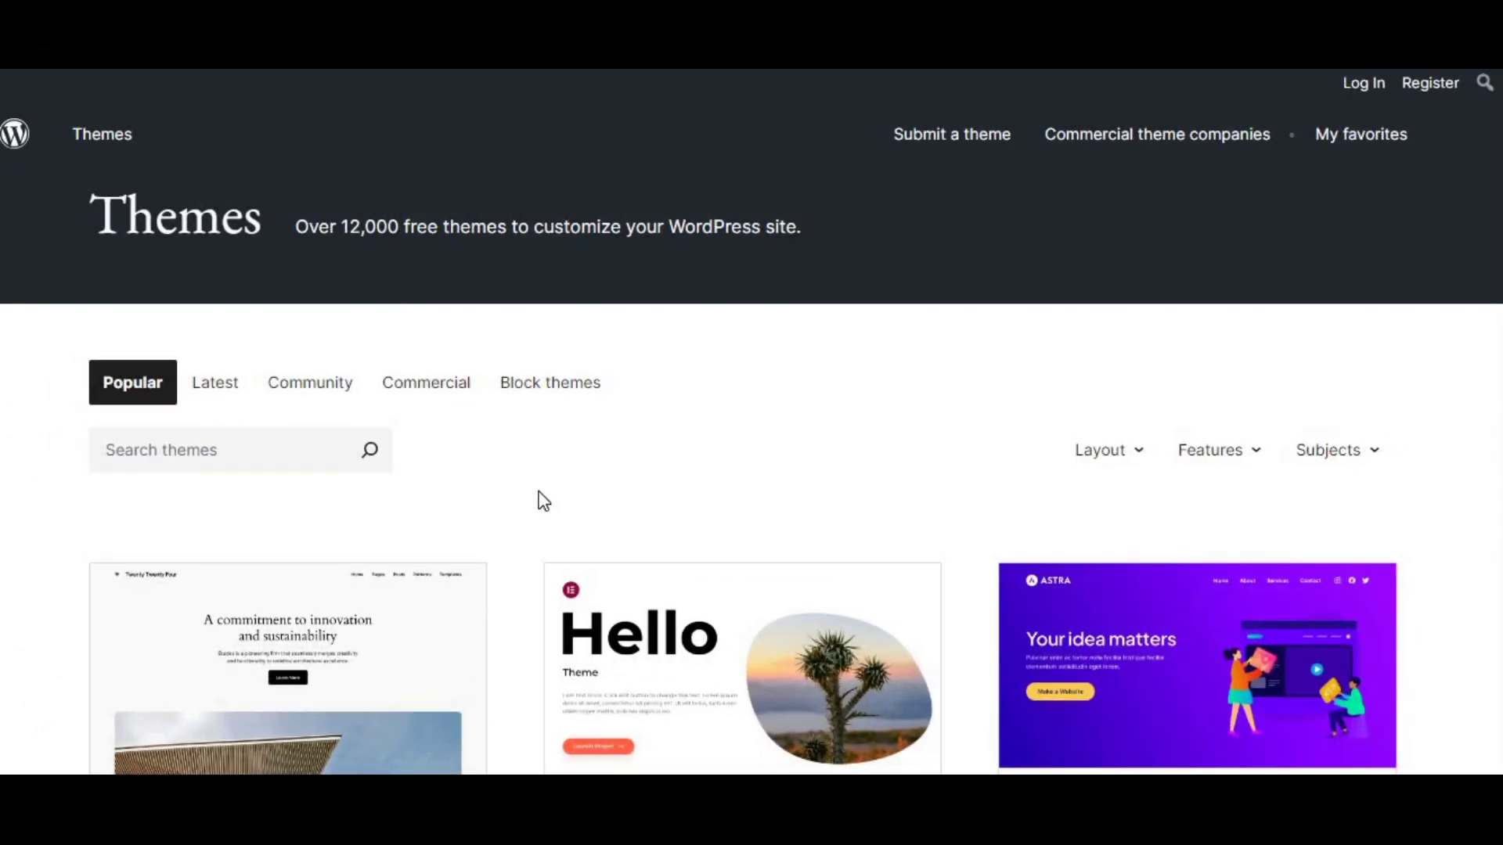
{"action": "scroll", "coordinate": [544, 501], "scroll_direction": "down", "scroll_amount": 10}
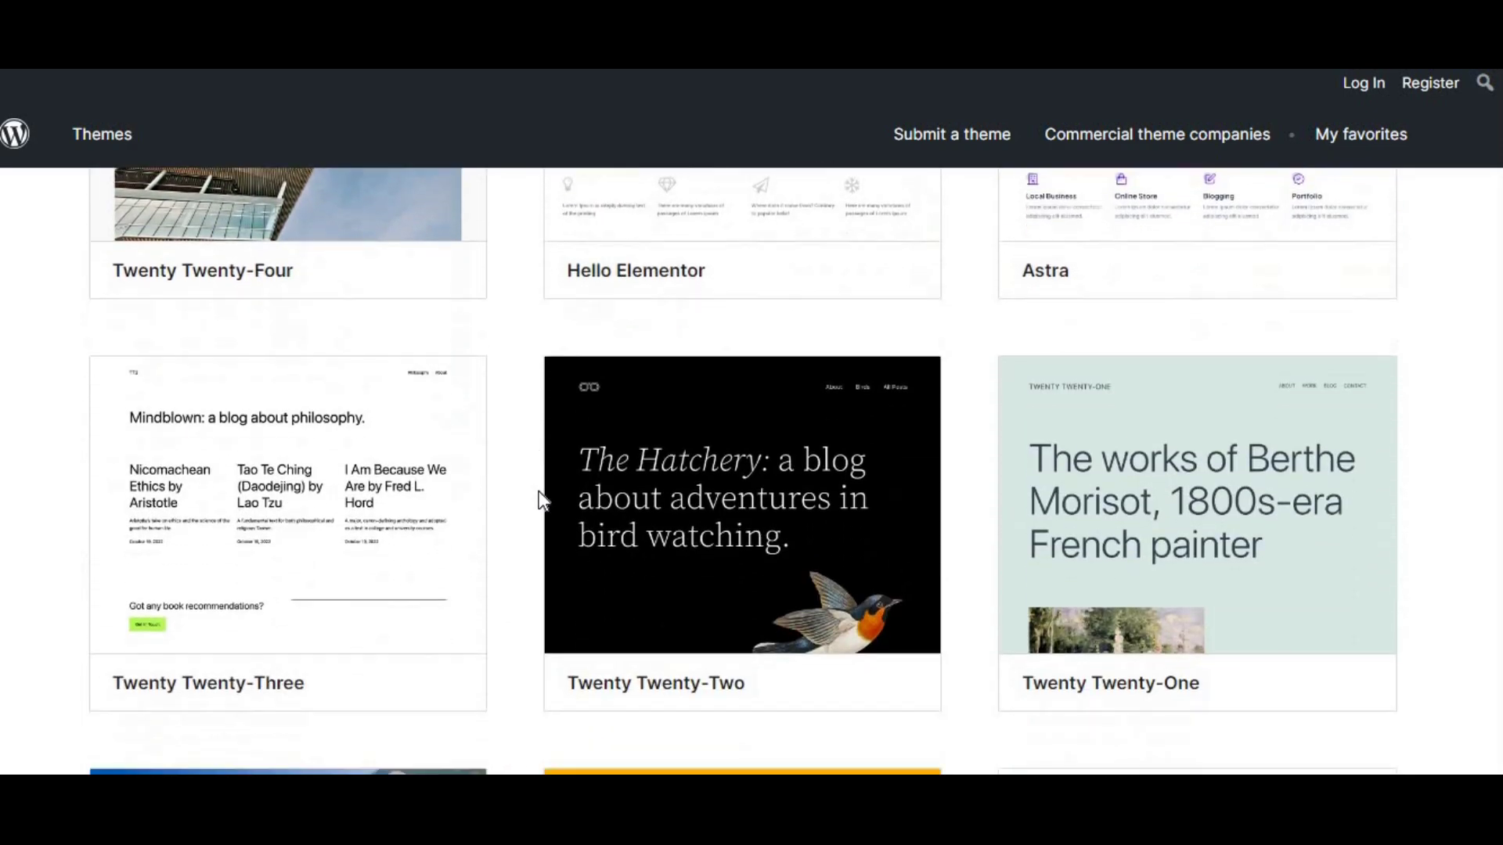
{"action": "scroll", "coordinate": [543, 501], "scroll_direction": "down", "scroll_amount": 10}
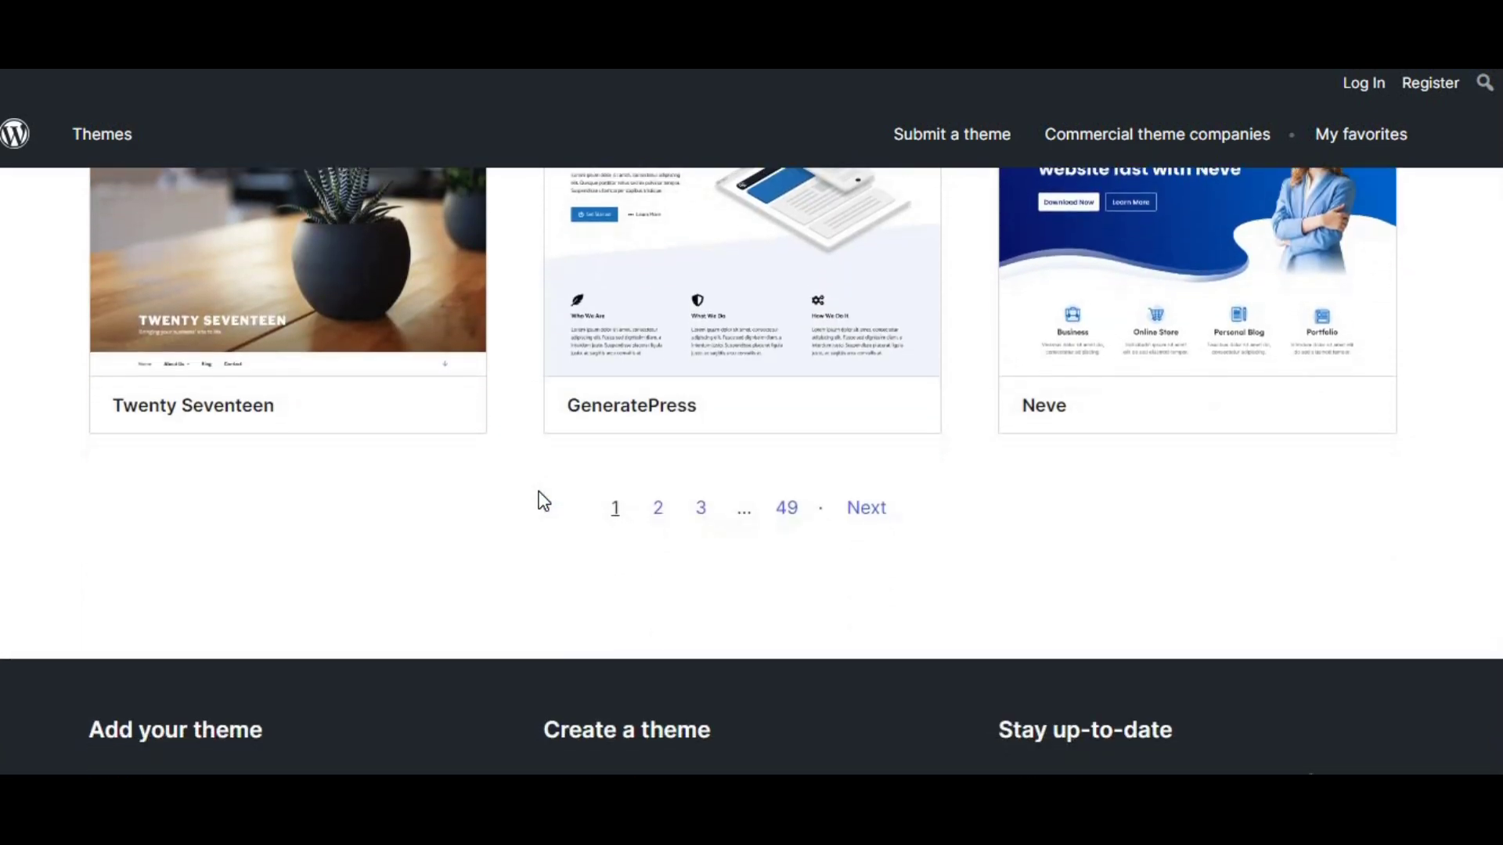
{"action": "scroll", "coordinate": [544, 501], "scroll_direction": "up", "scroll_amount": 3}
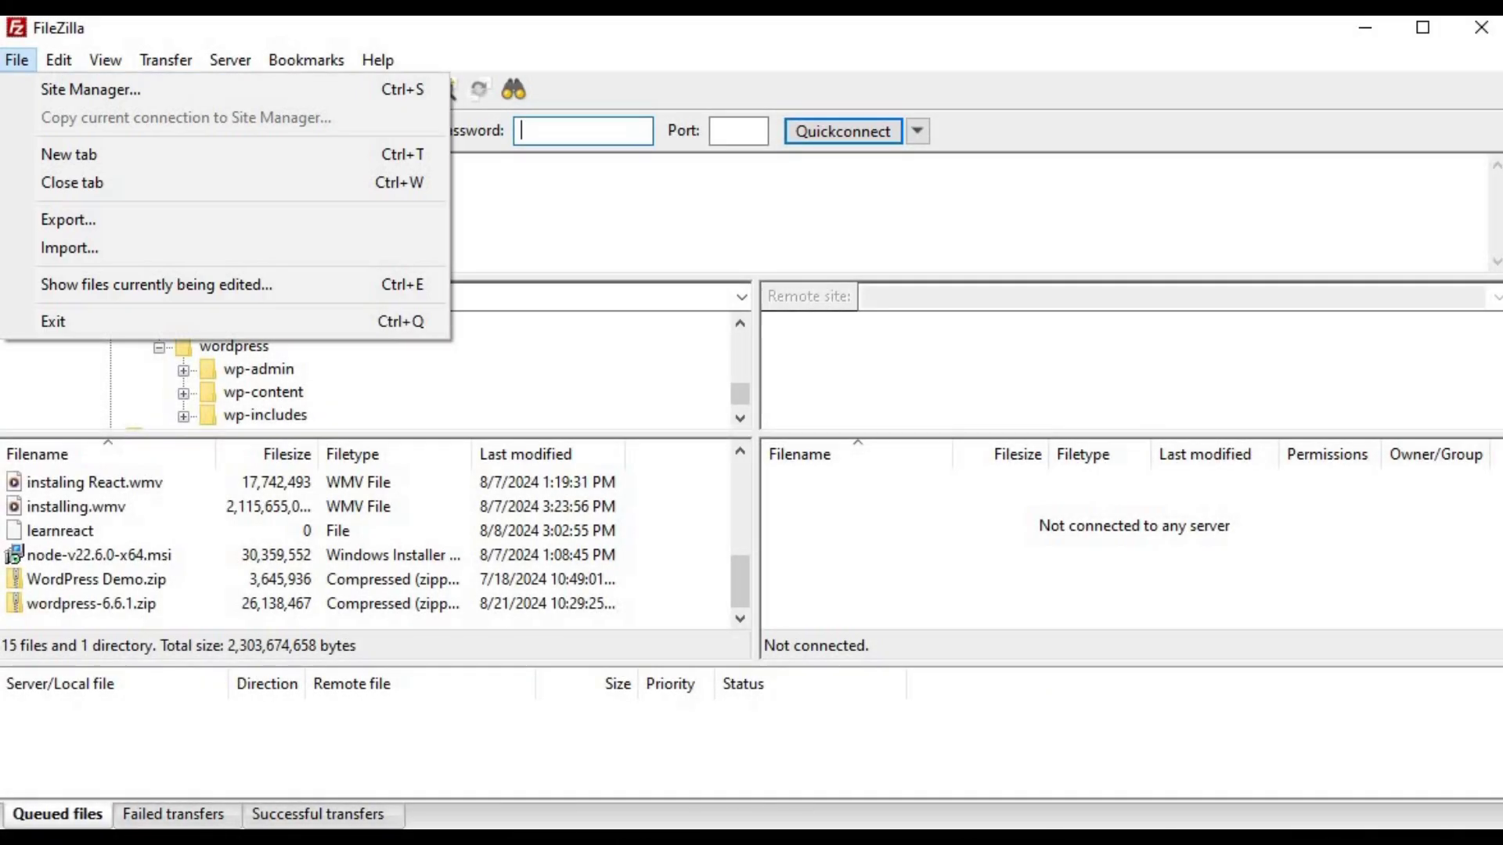
- Browse FileZilla's File and Help menus without connecting to a server
{"action": "left_click", "coordinate": [378, 60]}
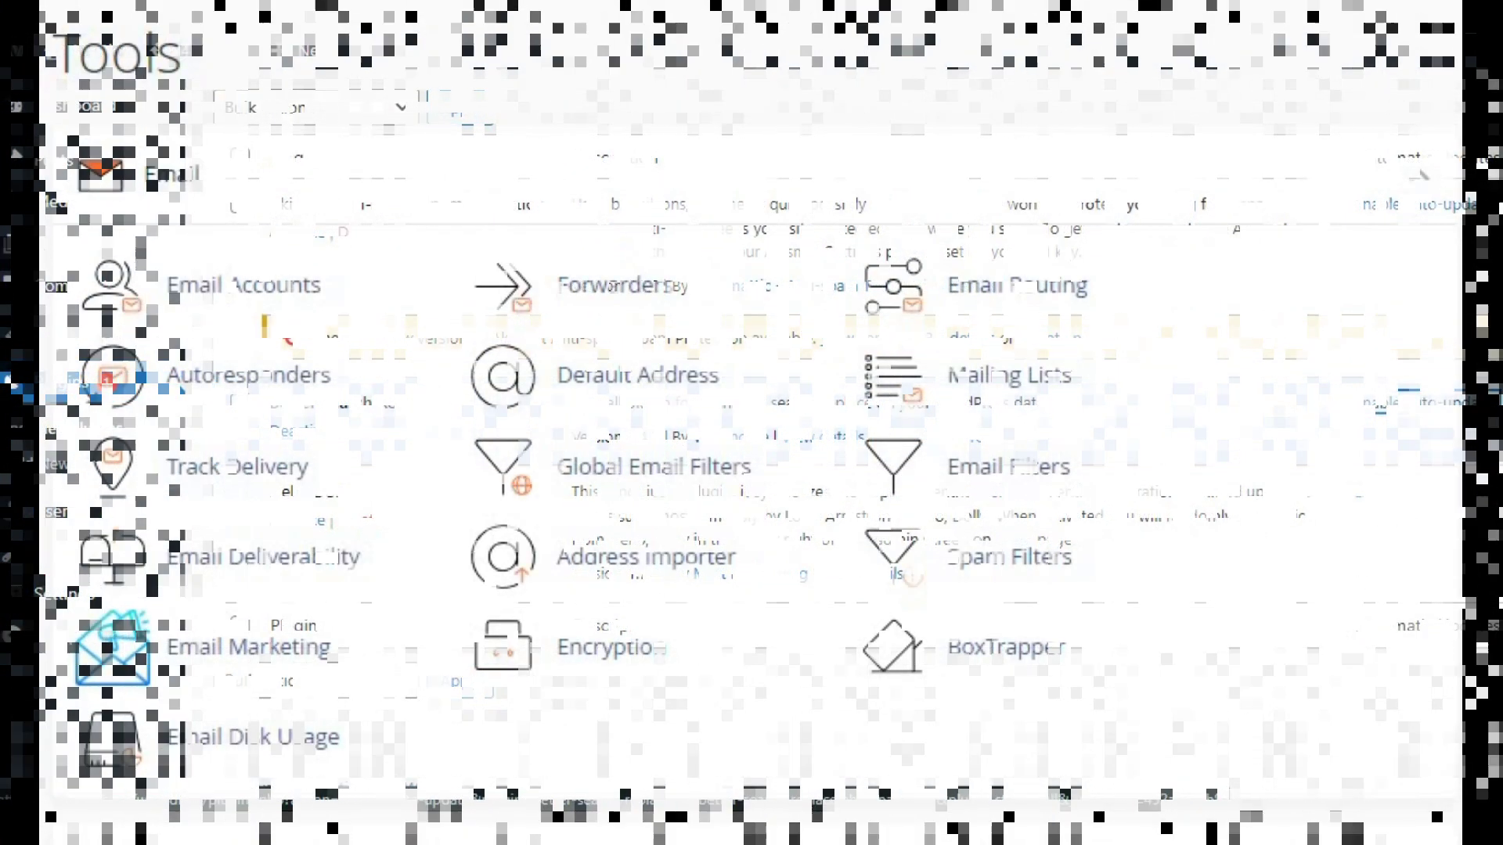
{"action": "scroll", "coordinate": [751, 423], "scroll_direction": "down", "scroll_amount": 6}
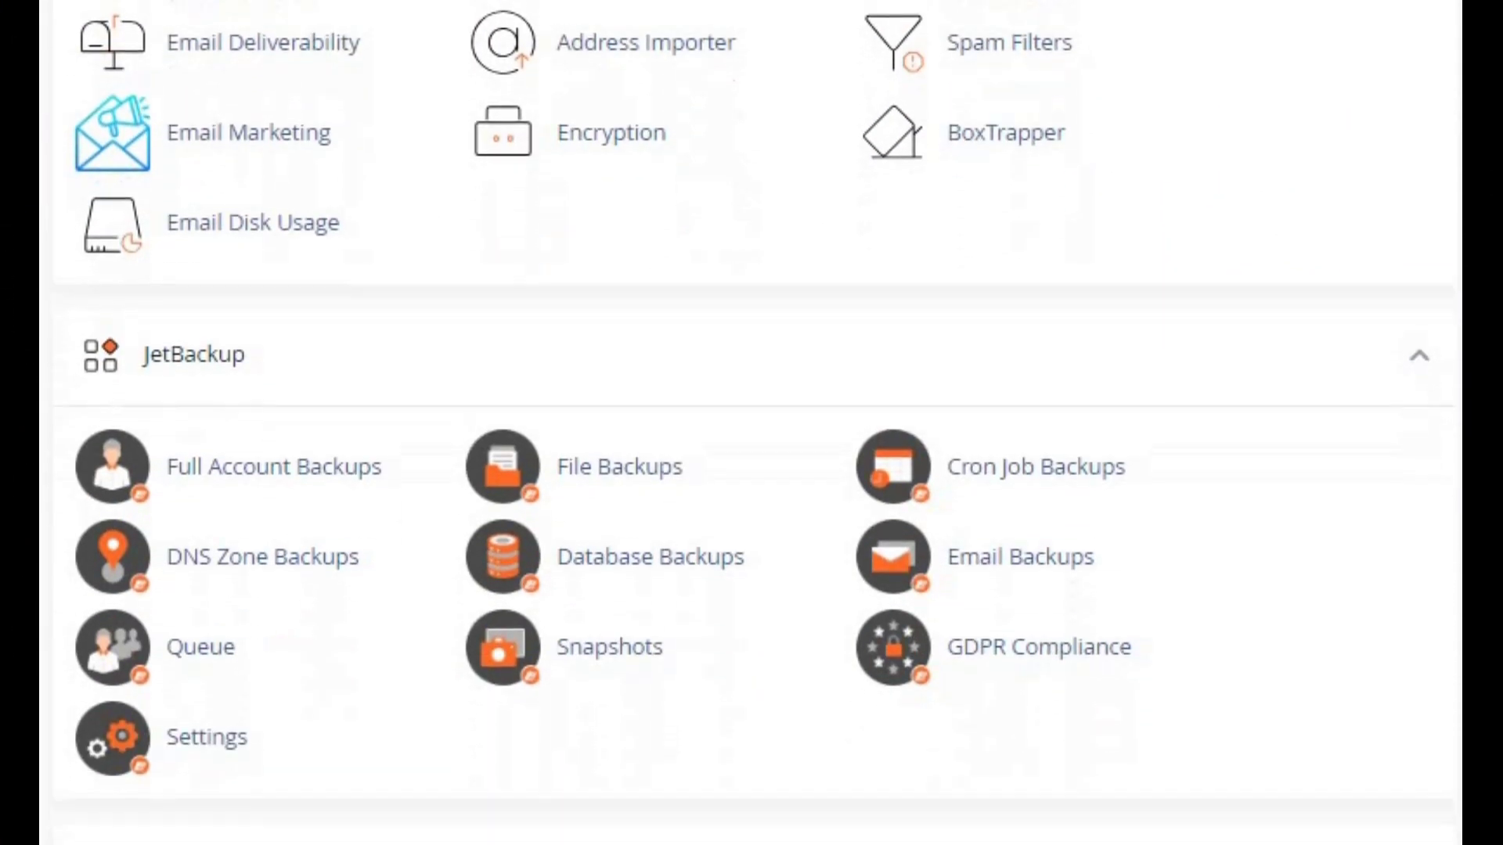
- Scroll the cPanel tools page to the Metrics section with Errors and Resource Usage
{"action": "scroll", "coordinate": [752, 422], "scroll_direction": "down", "scroll_amount": 20}
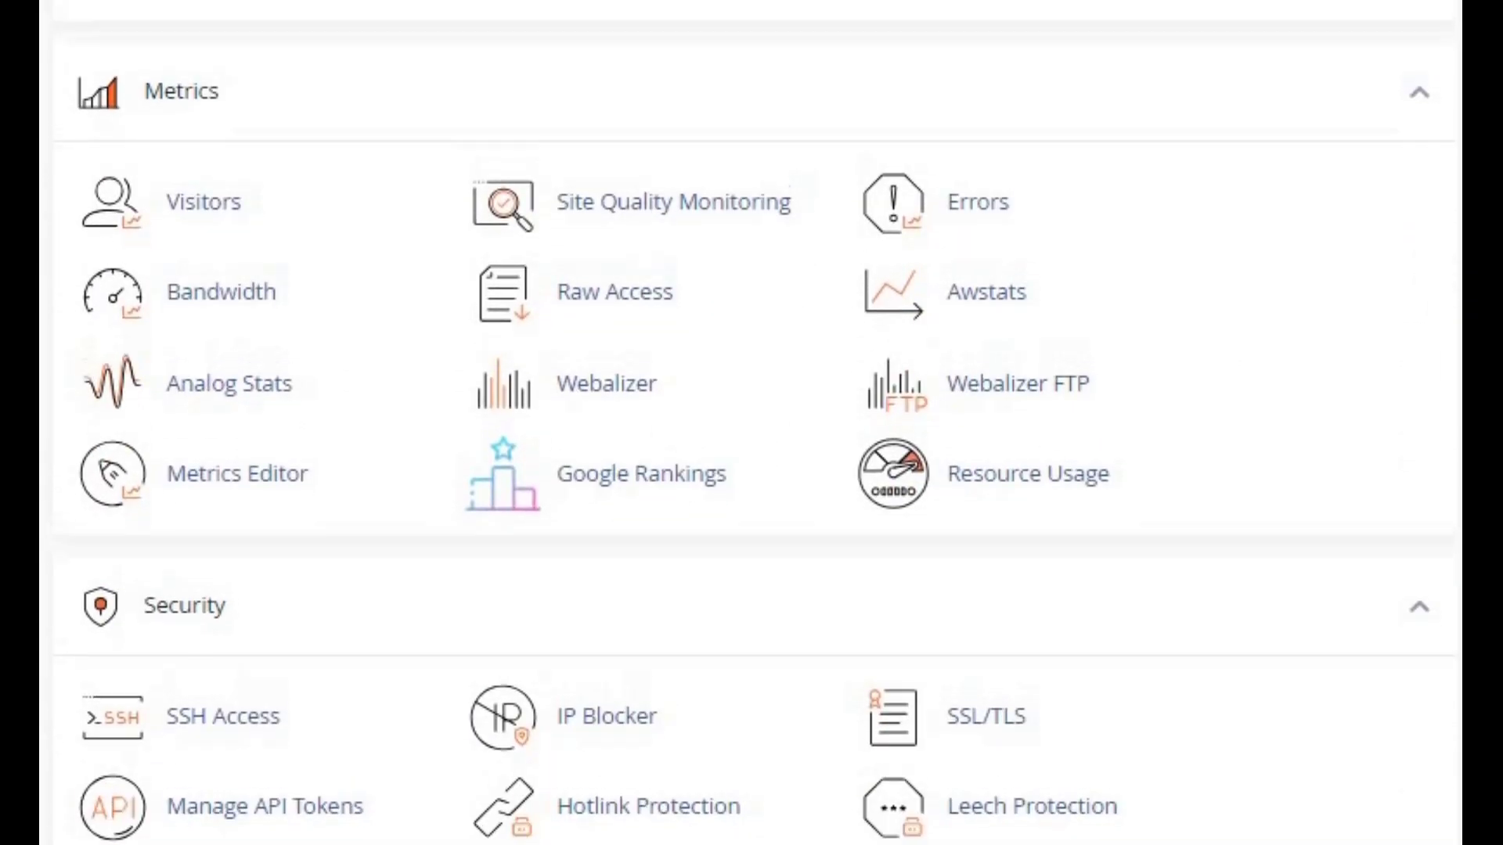
{"action": "scroll", "coordinate": [238, 557], "scroll_direction": "up", "scroll_amount": 1}
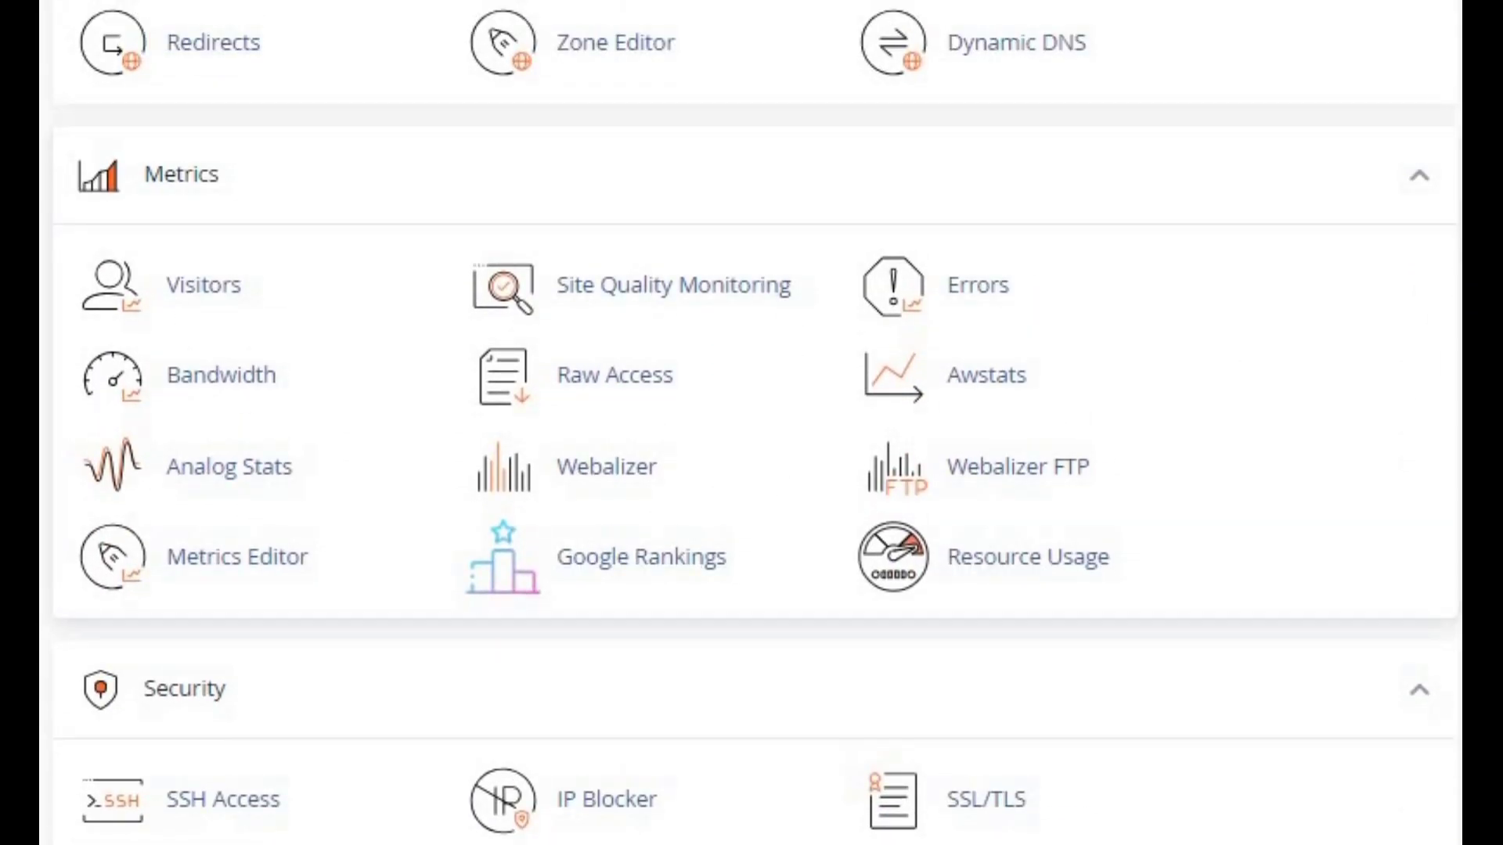